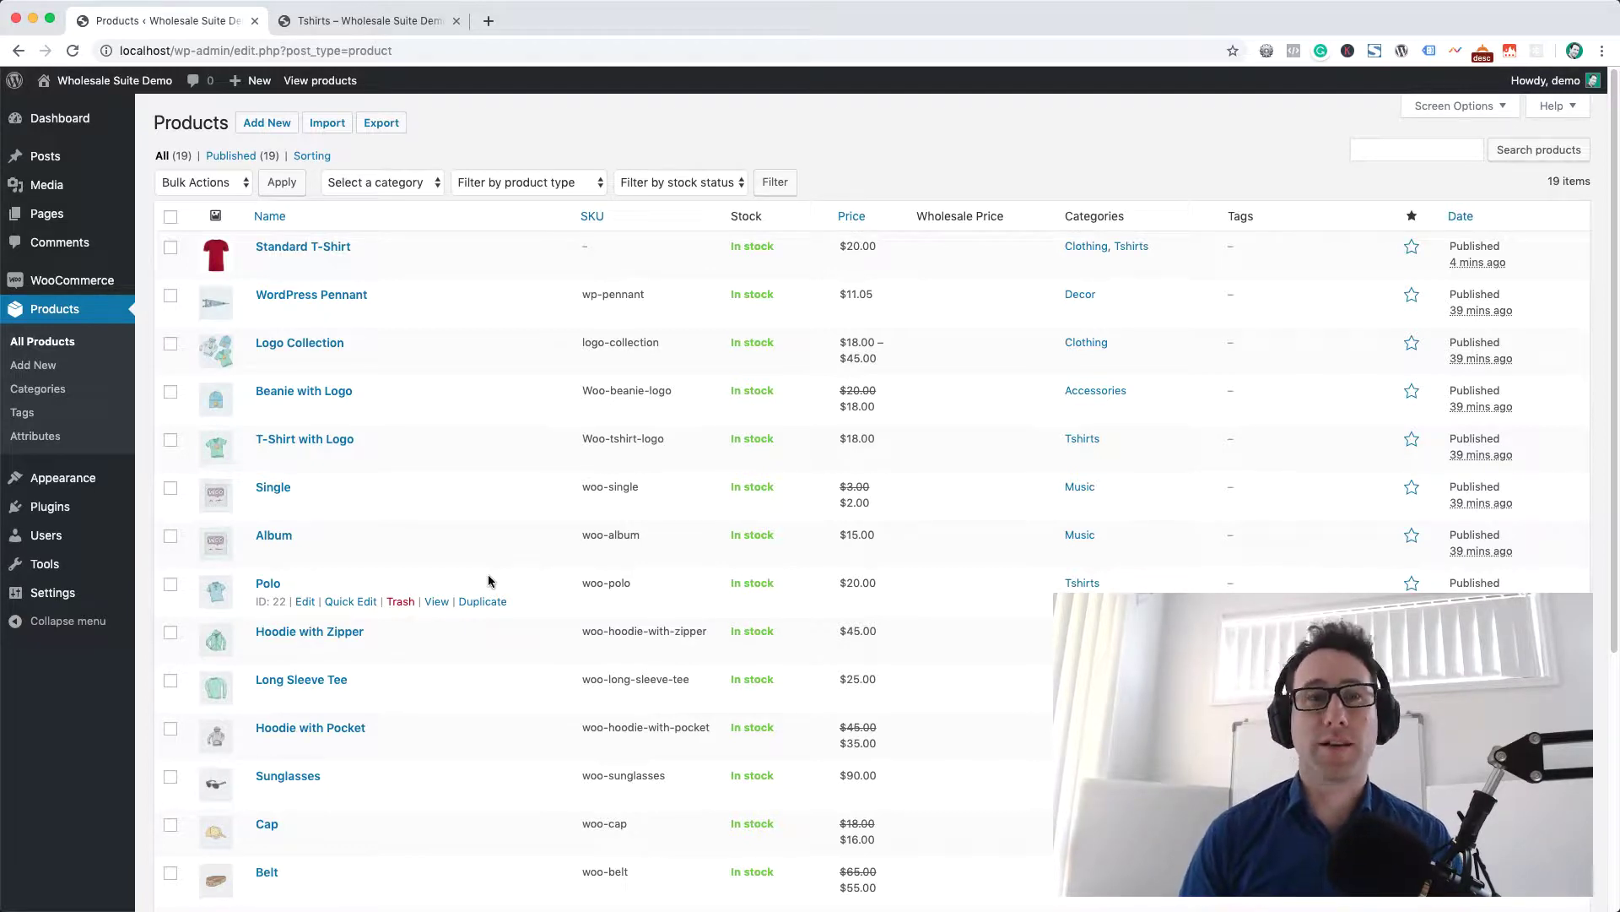
# Open Standard T-Shirt for editing and list its 12 color/size variations in the Variations tab.
pyautogui.click(336, 246)
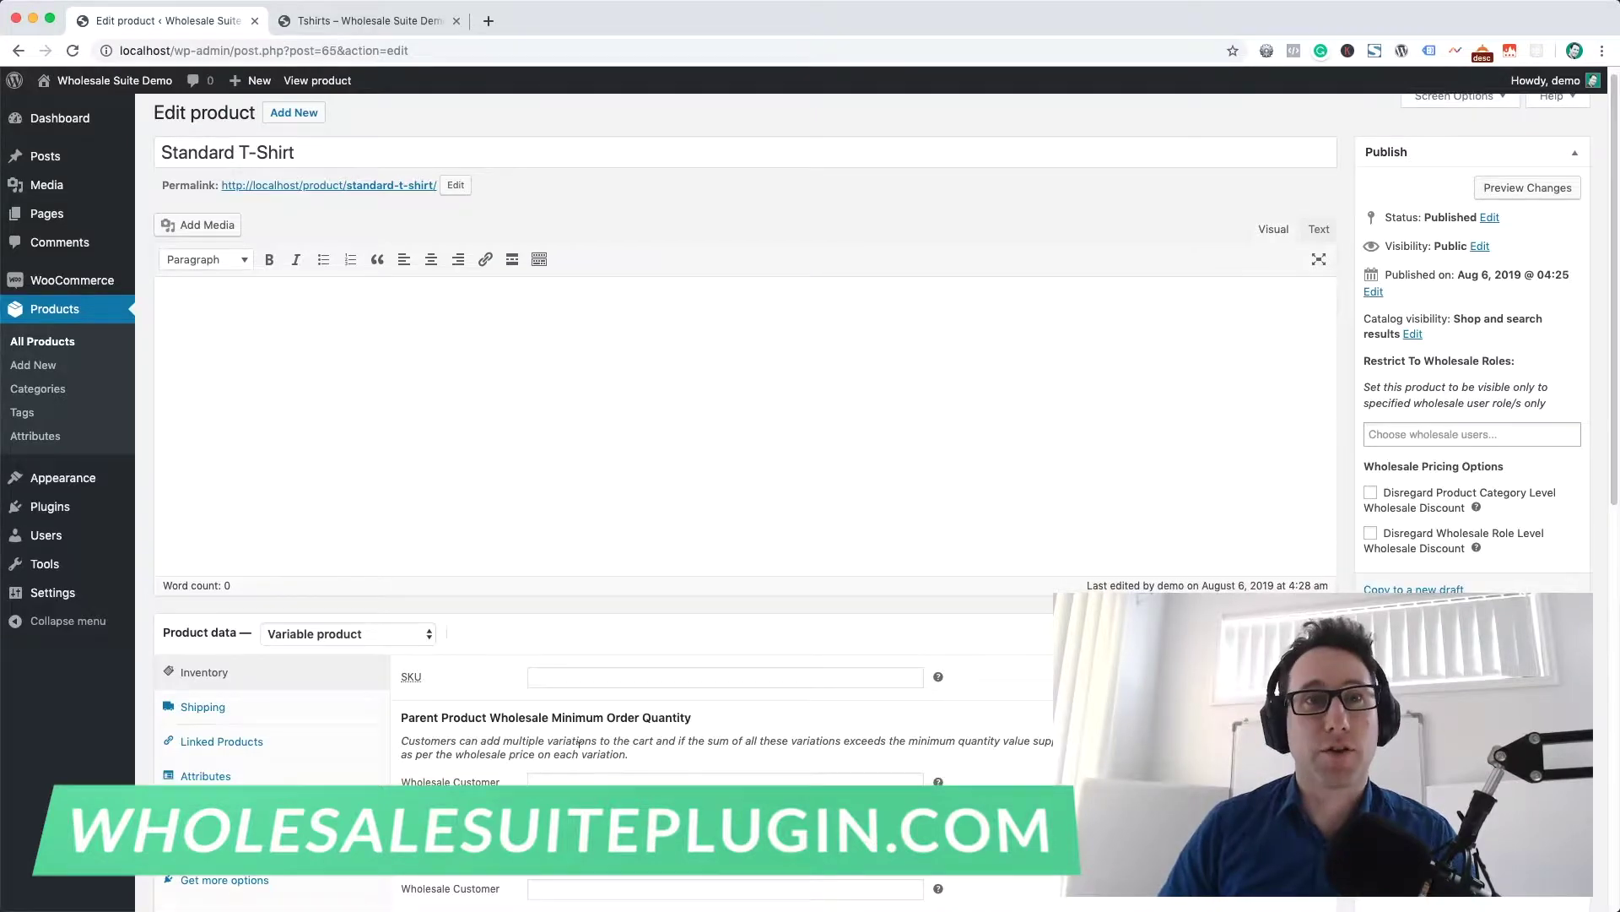
pyautogui.scroll(-3, 522, 739)
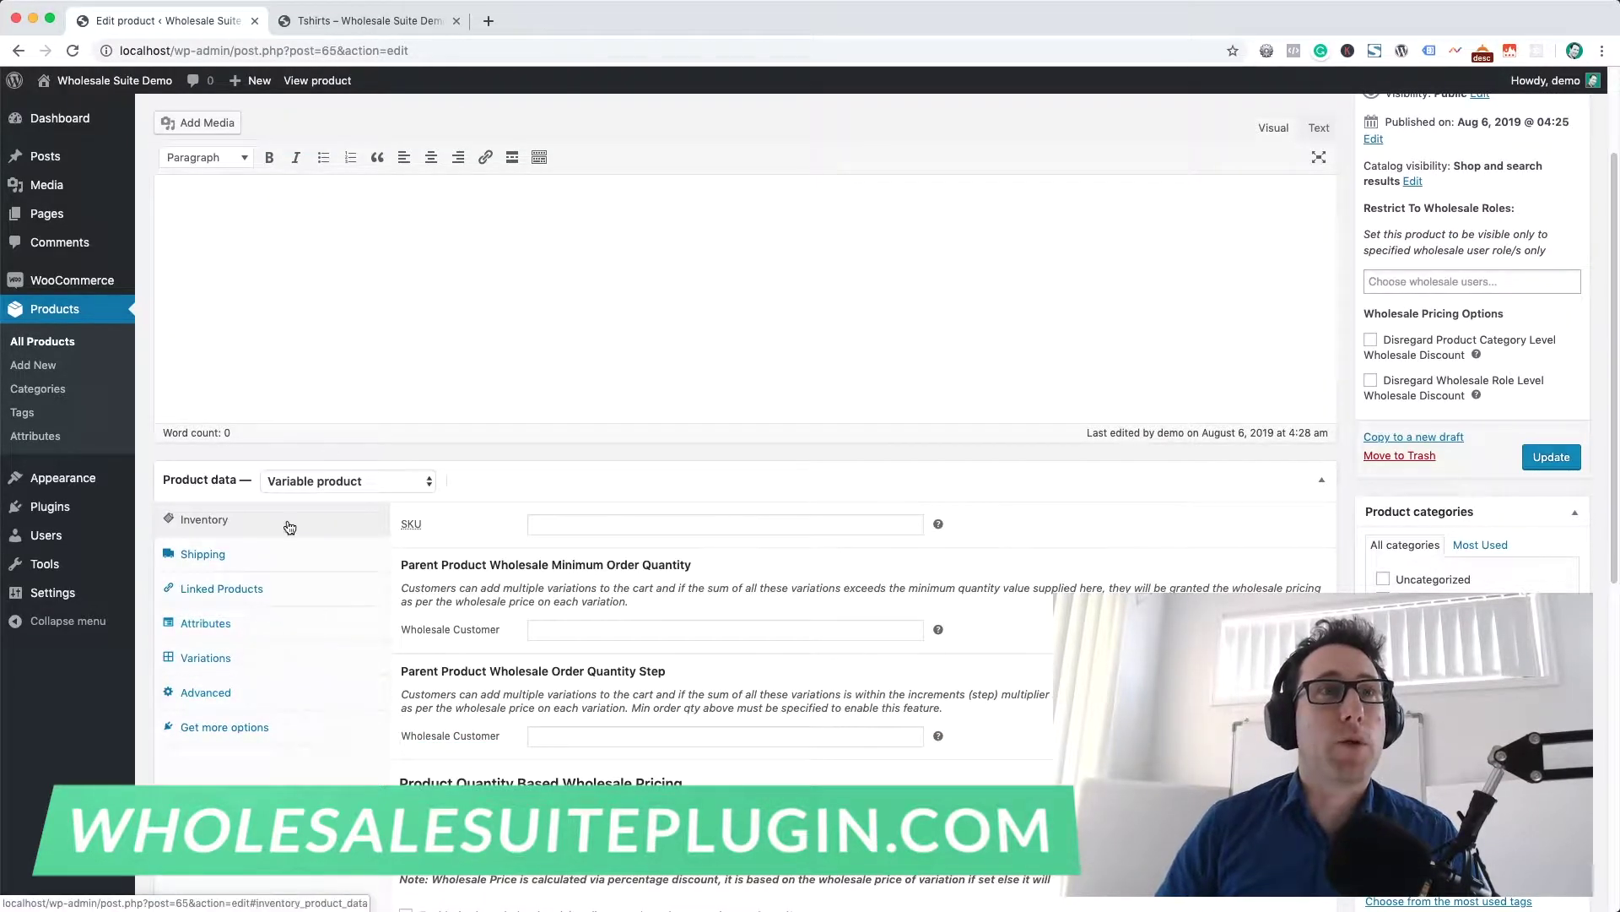
pyautogui.click(235, 666)
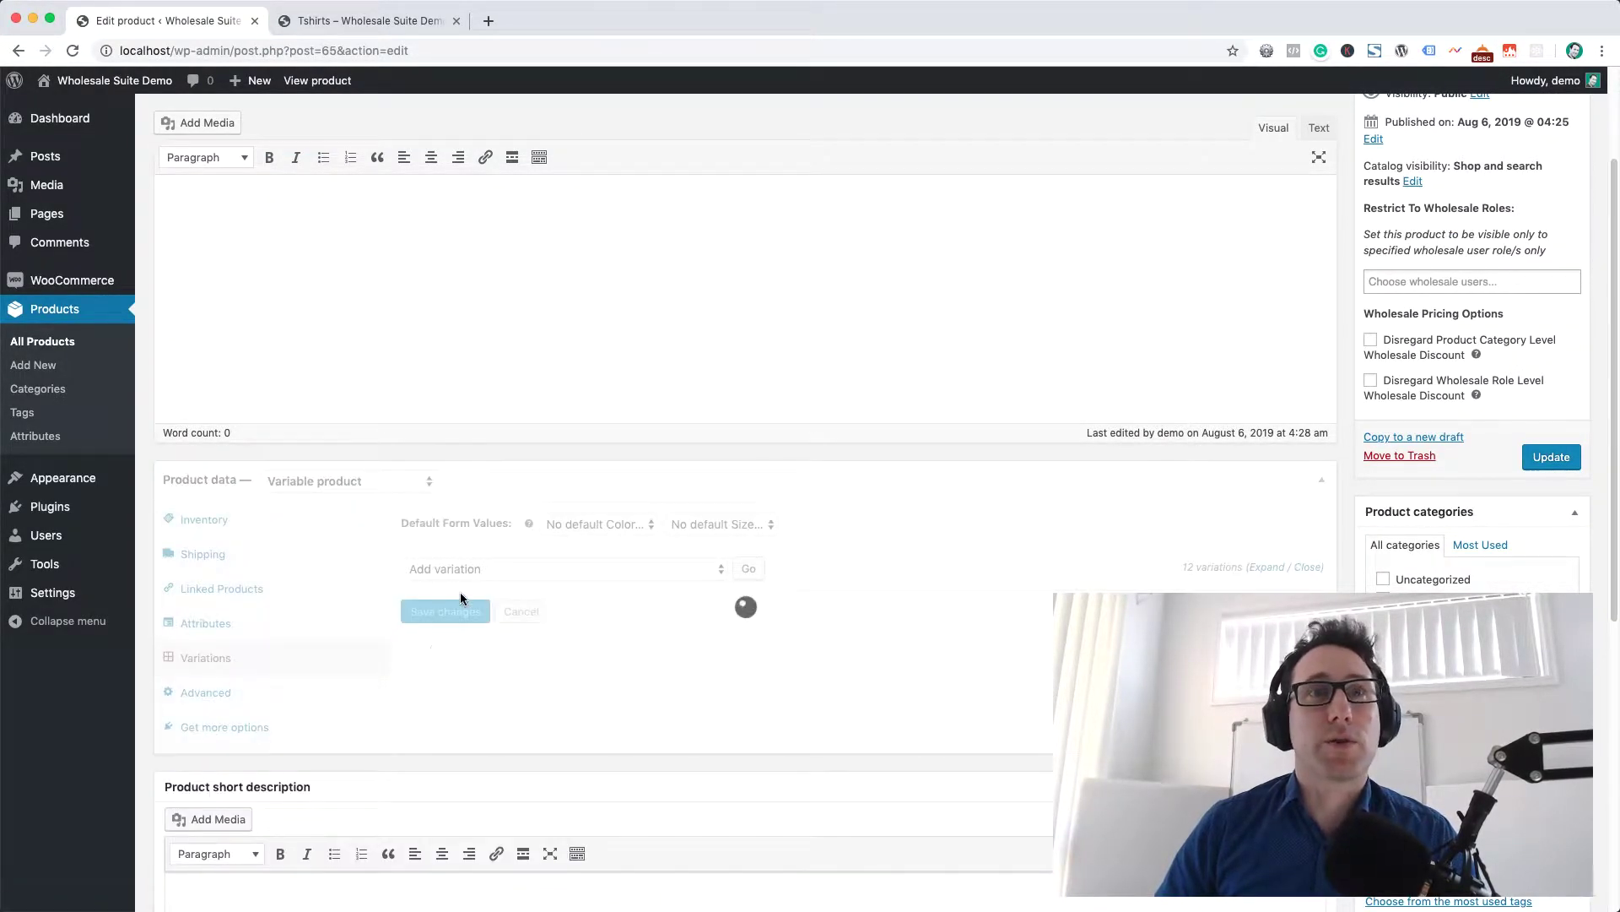
pyautogui.scroll(-1, 1143, 552)
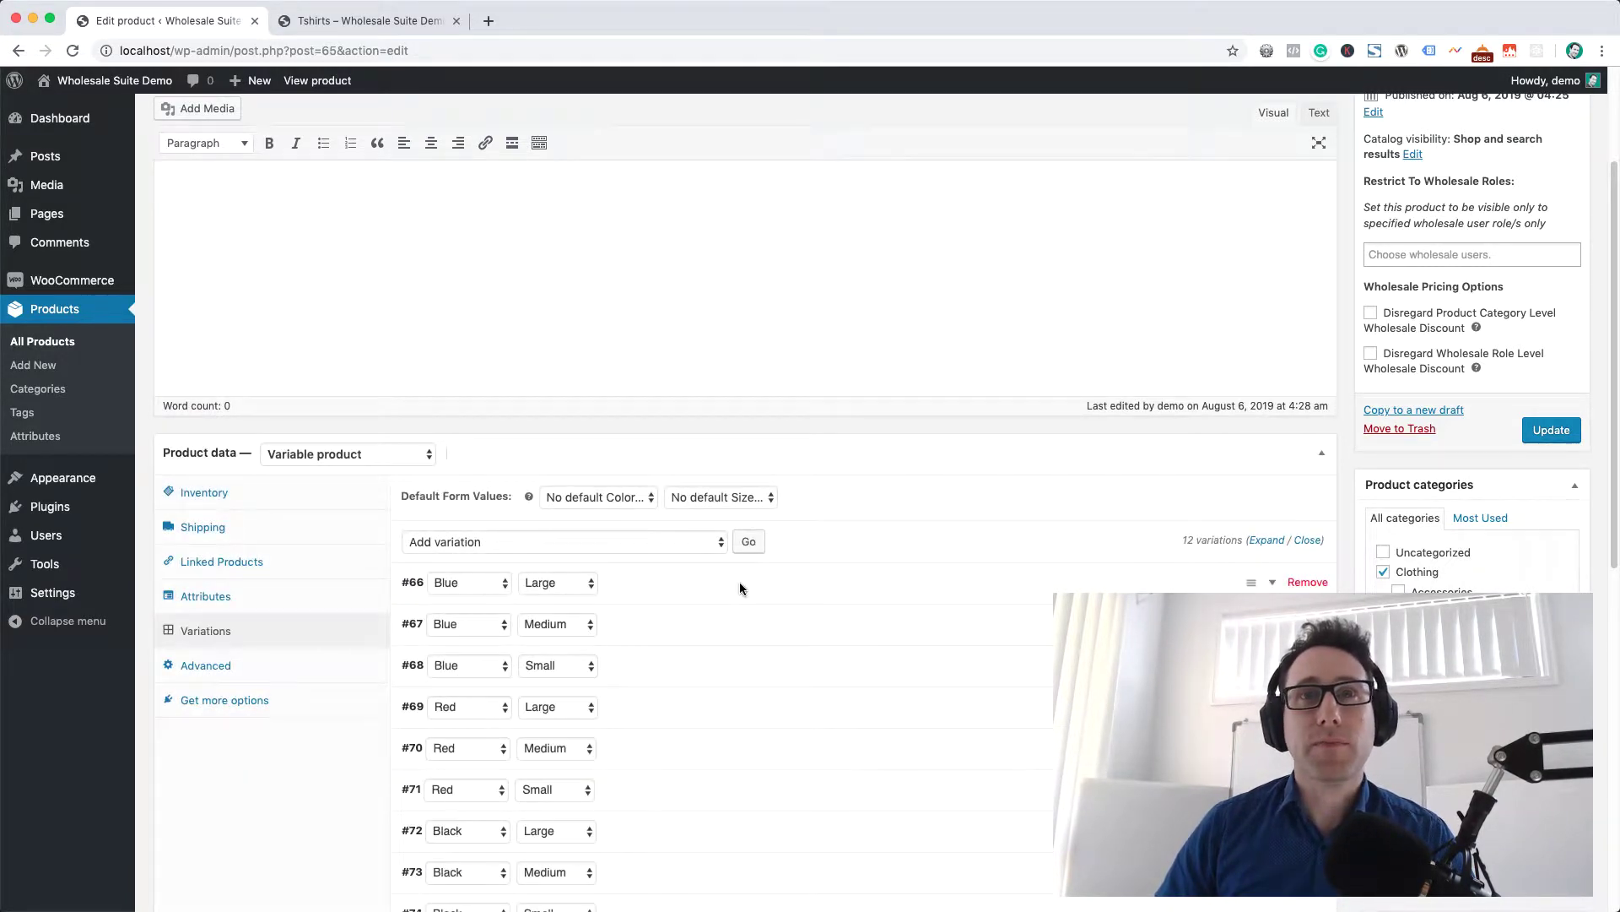
# Expand Blue/Large variation #66 and enter 10 in its Wholesale Customer ($) price field.
pyautogui.click(739, 582)
pyautogui.scroll(-1, 735, 587)
pyautogui.scroll(-2, 726, 584)
pyautogui.scroll(6, 688, 564)
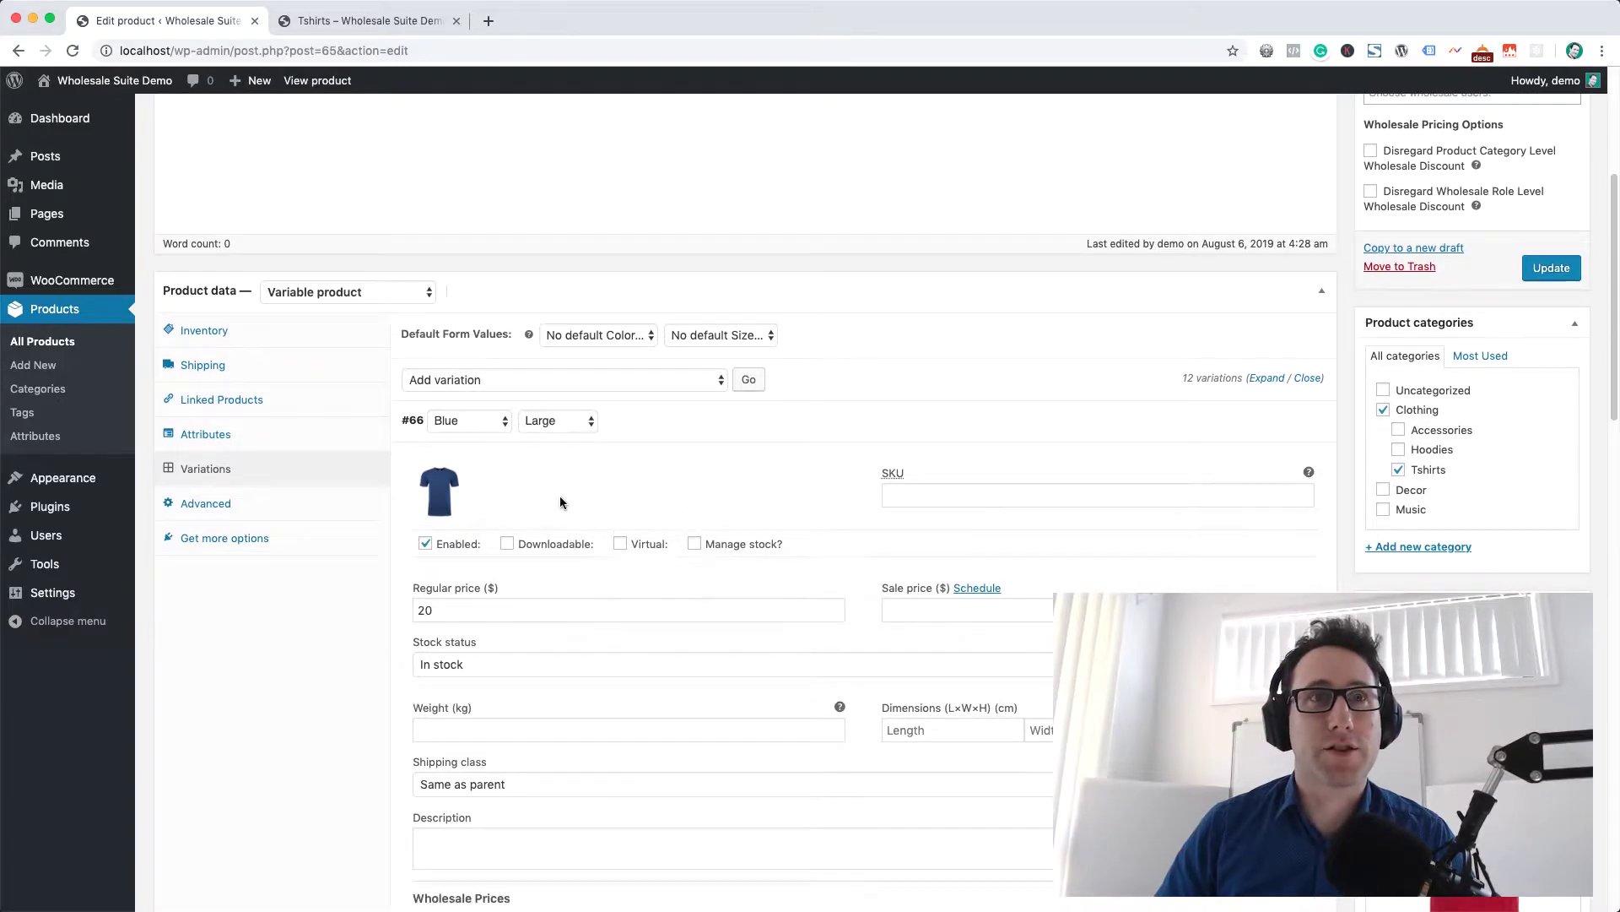
pyautogui.scroll(-5, 604, 495)
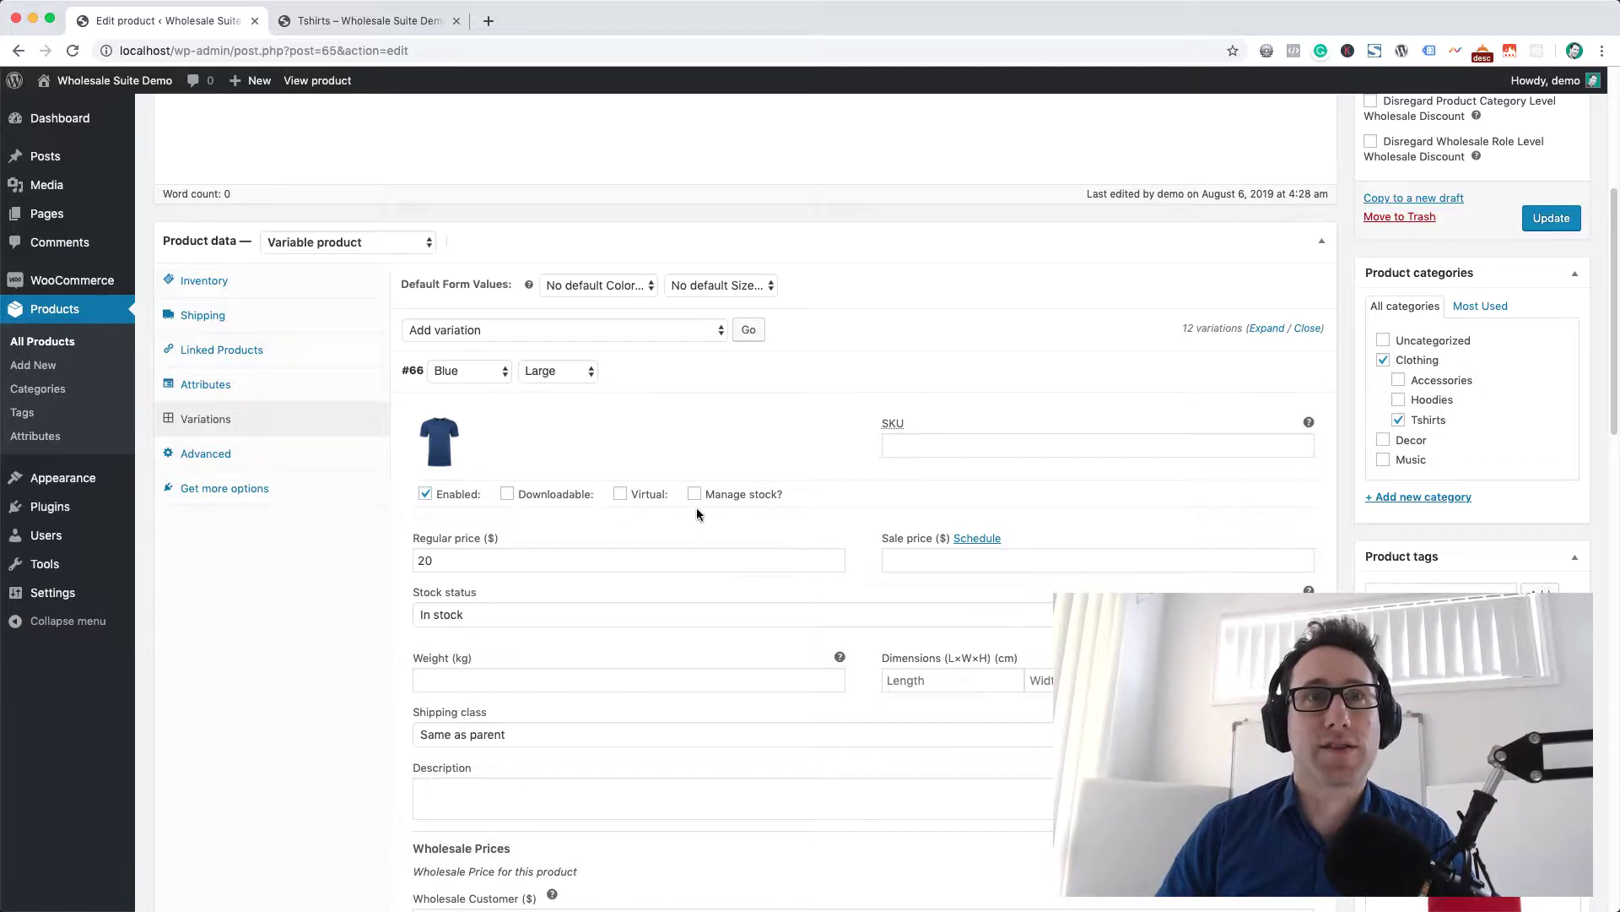
pyautogui.scroll(-3, 676, 608)
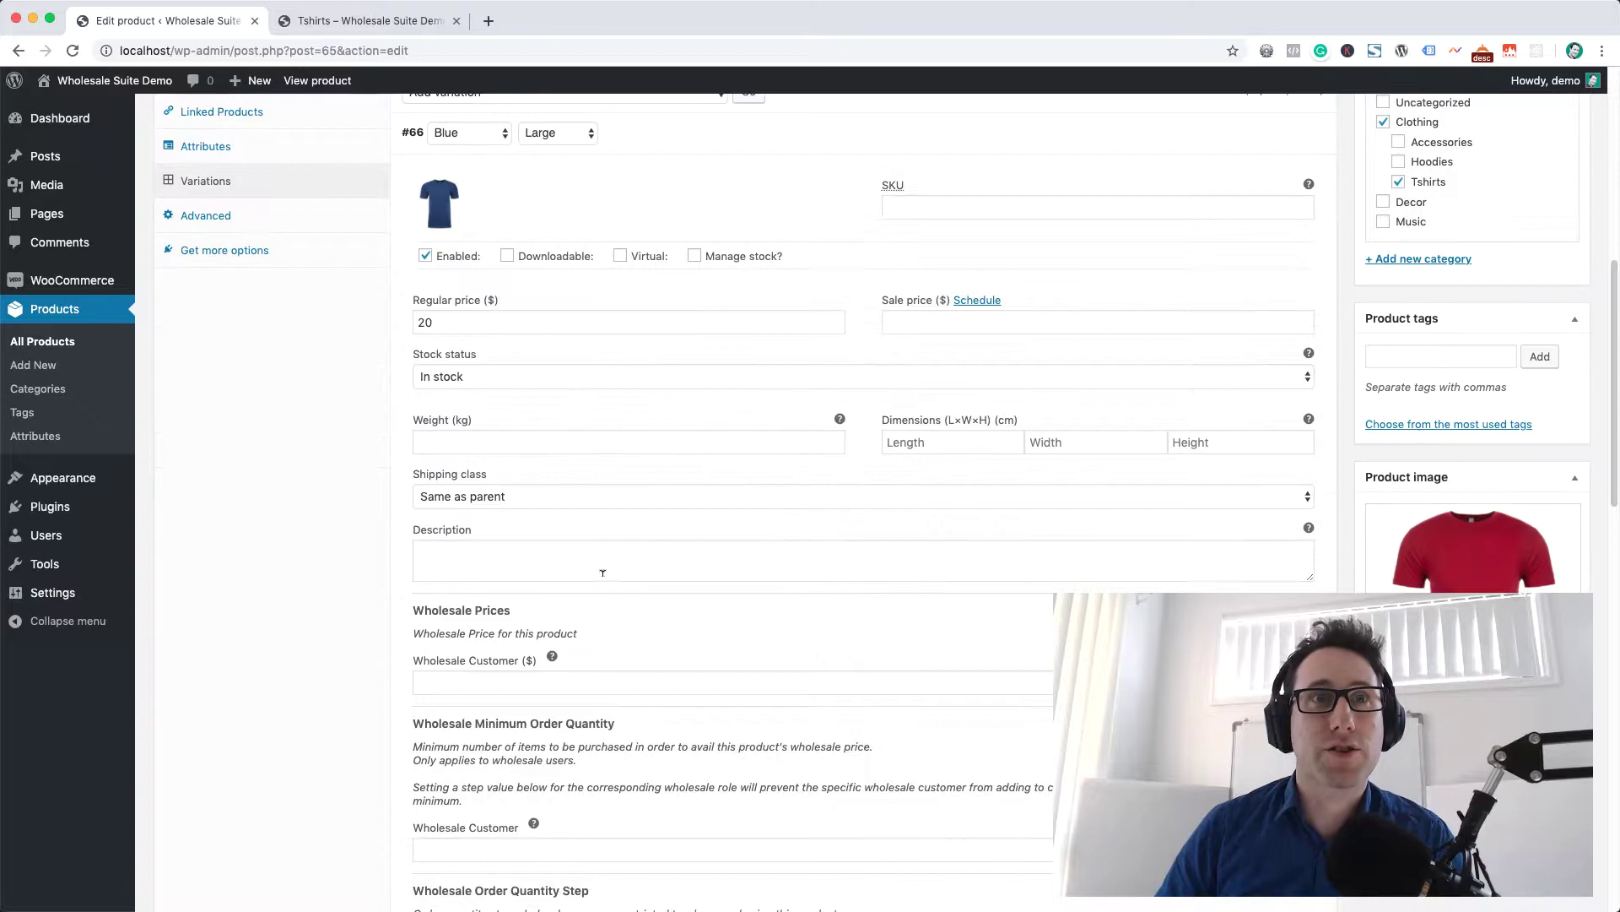
pyautogui.scroll(-1, 506, 507)
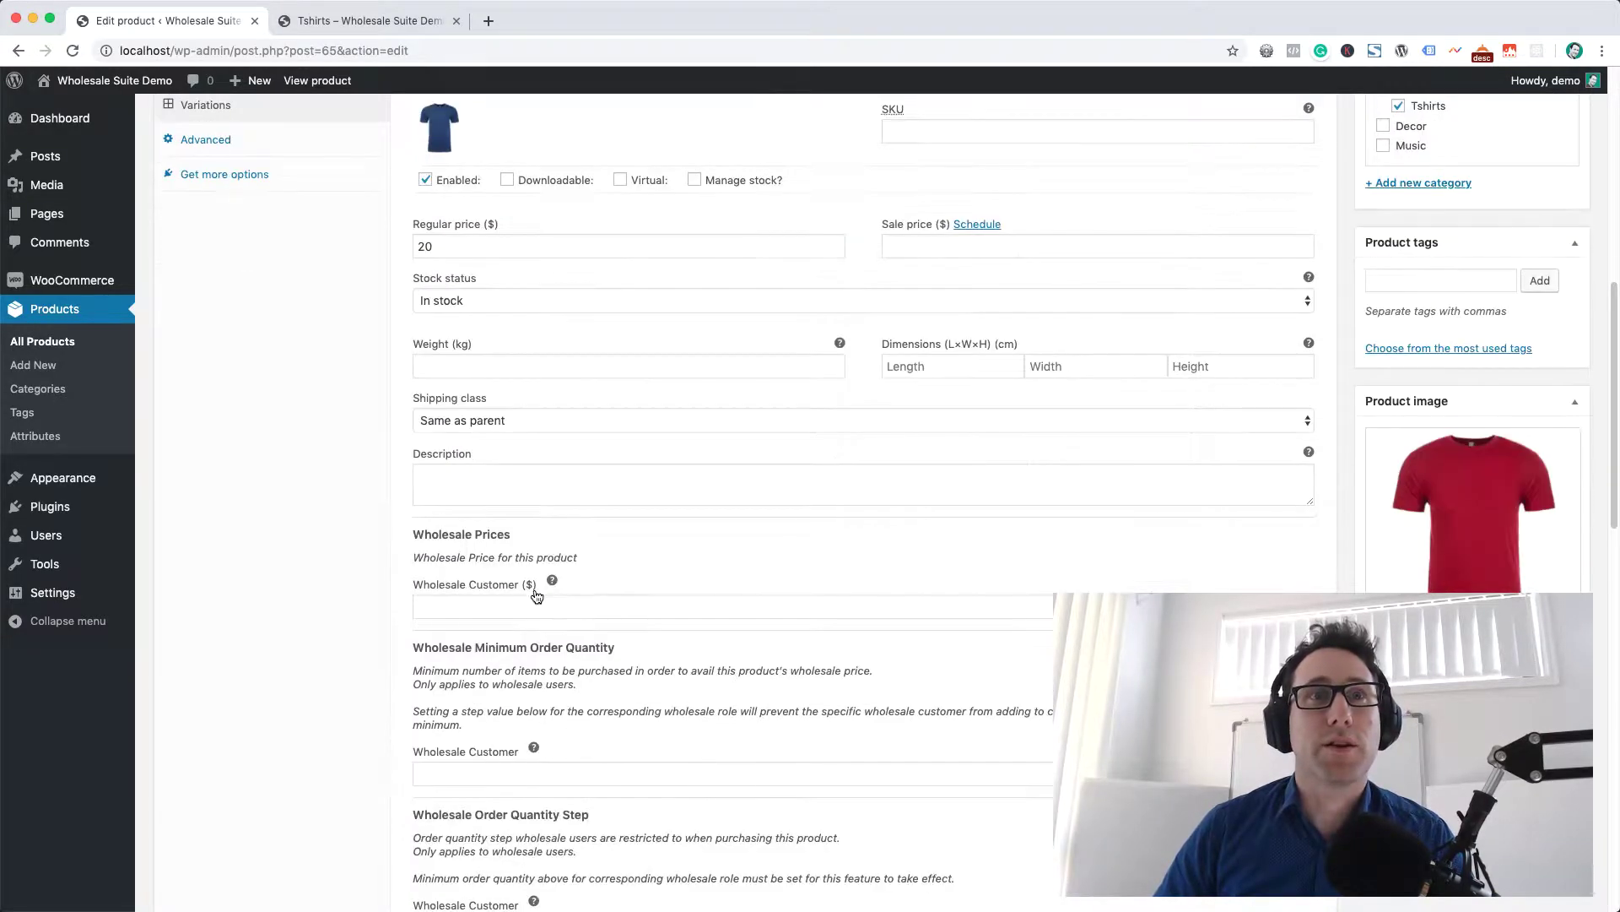
pyautogui.click(469, 604)
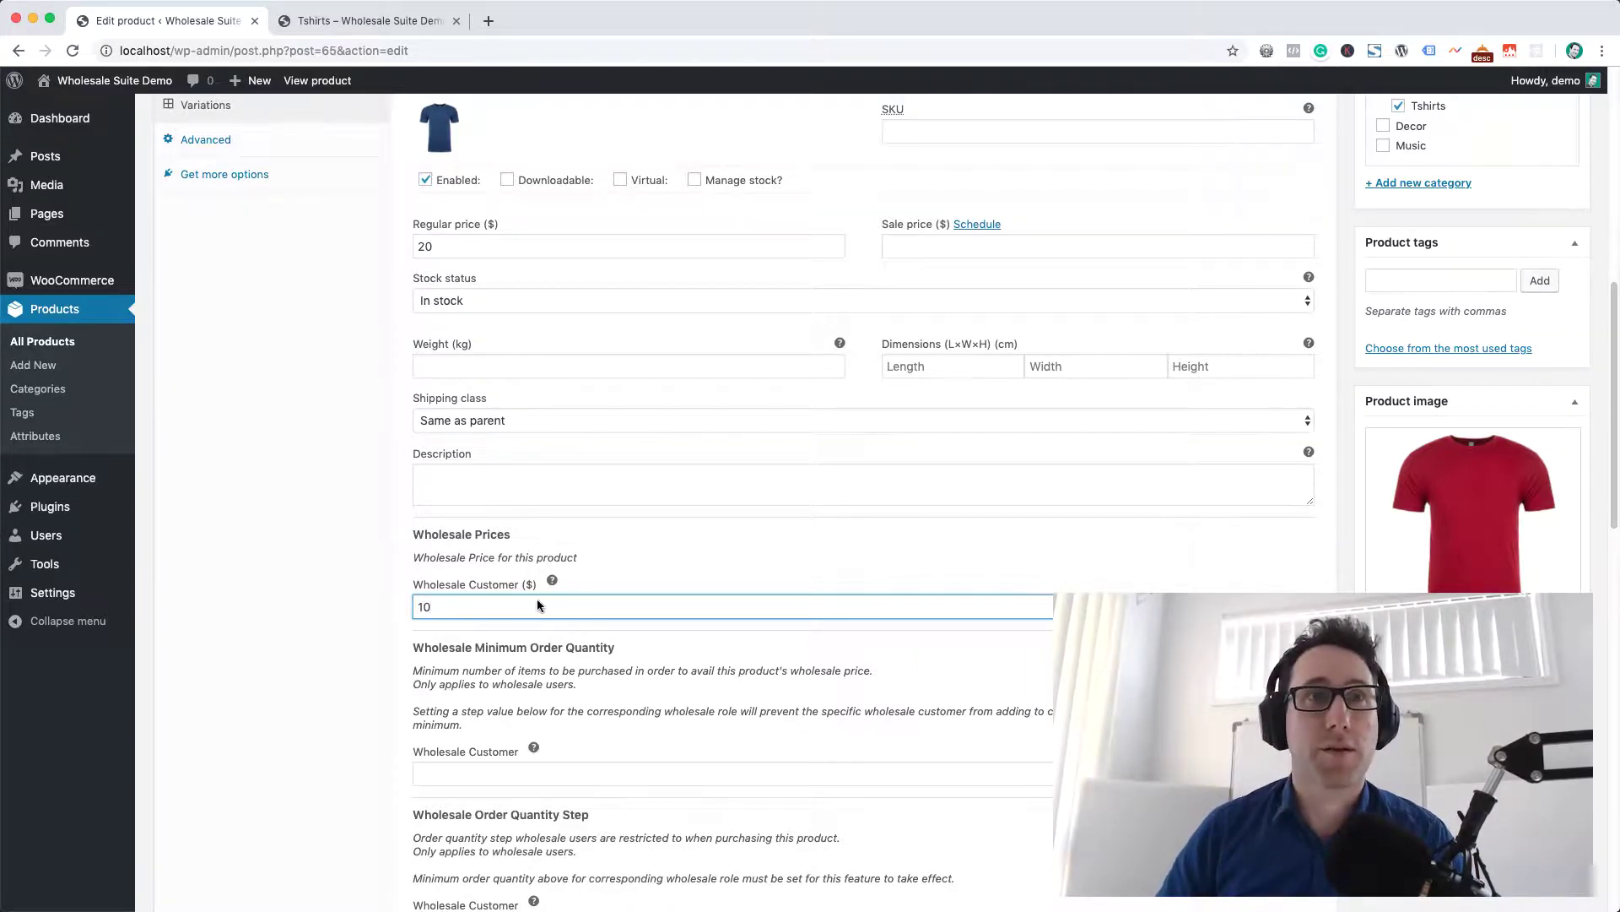
pyautogui.scroll(-1, 481, 591)
pyautogui.scroll(-10, 483, 574)
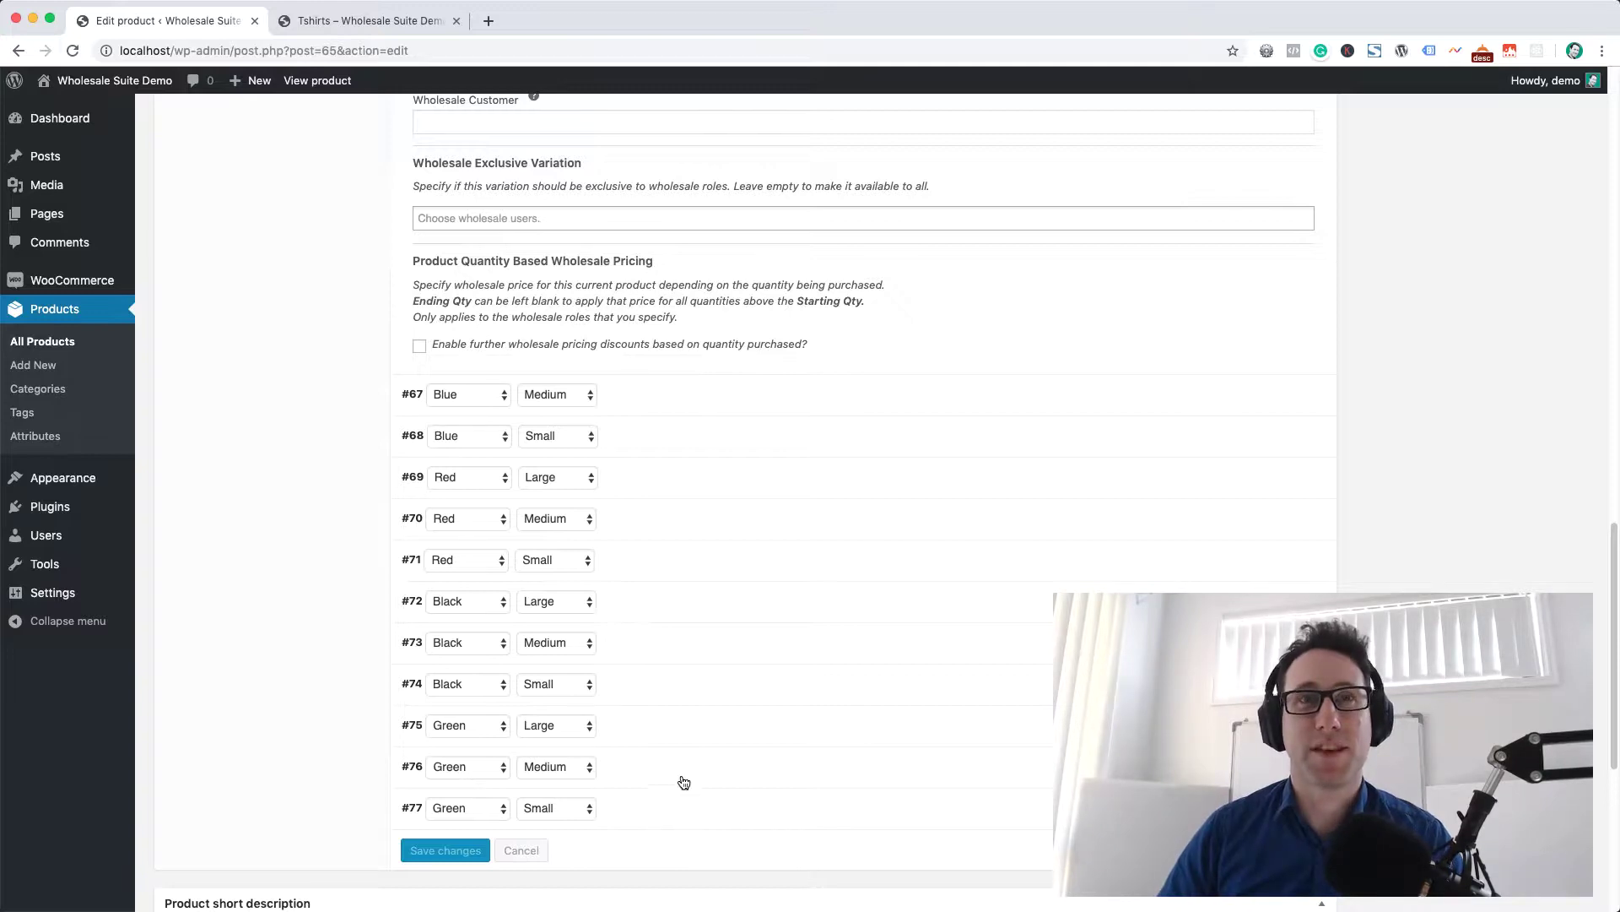
# Apply 'Set wholesale prices (Wholesale Customer)' with value 10 to every variation and save the changes.
pyautogui.scroll(15, 679, 751)
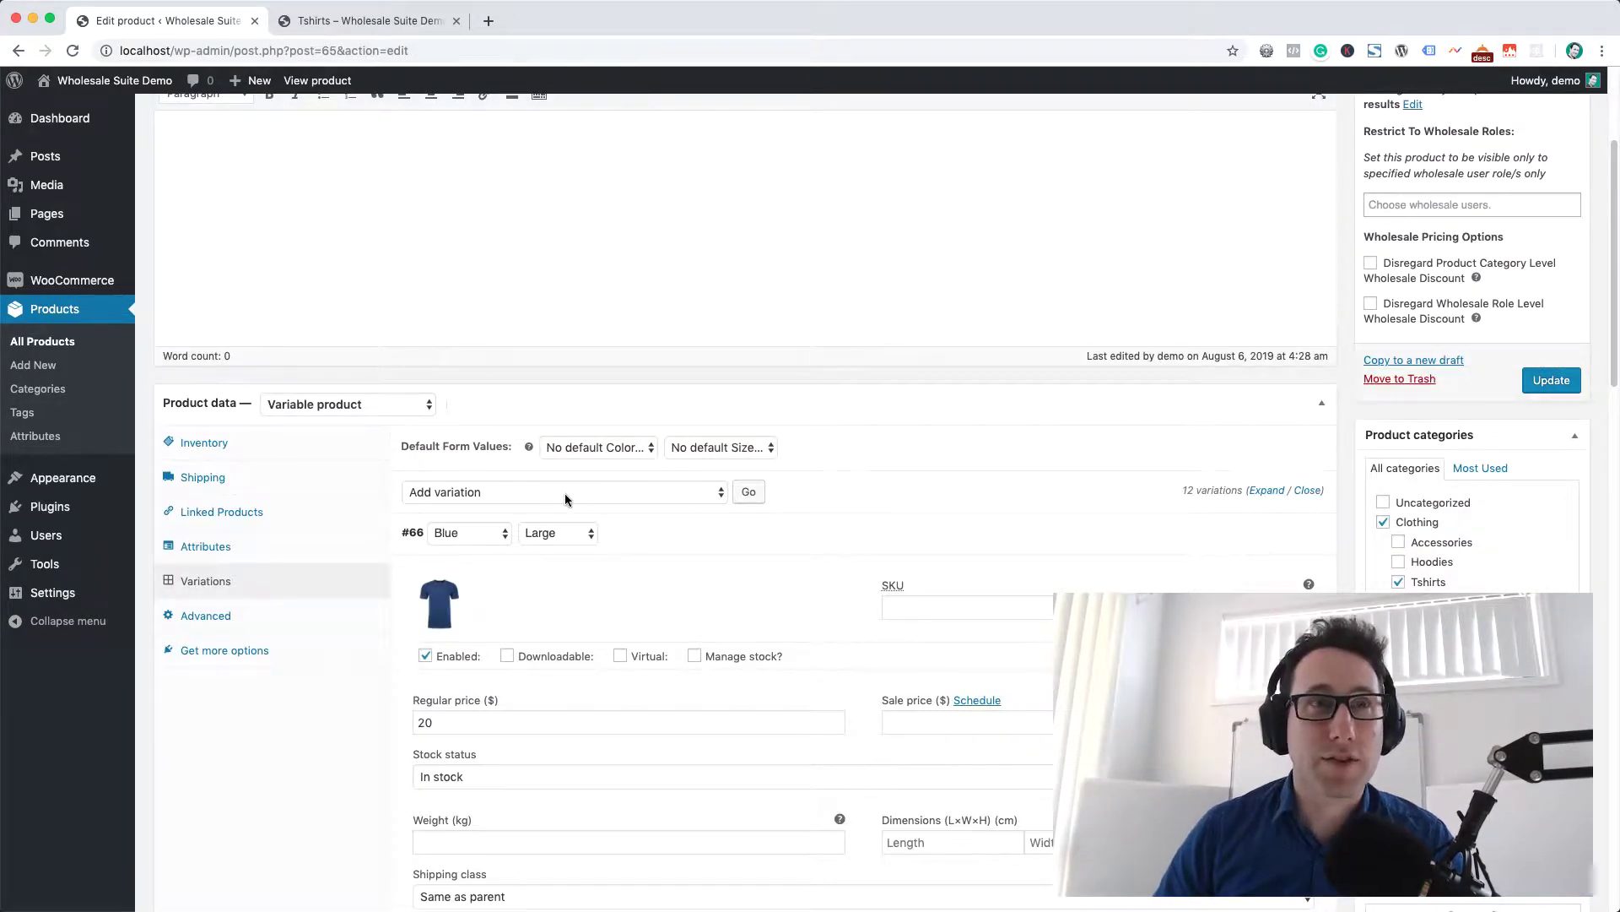
pyautogui.click(458, 494)
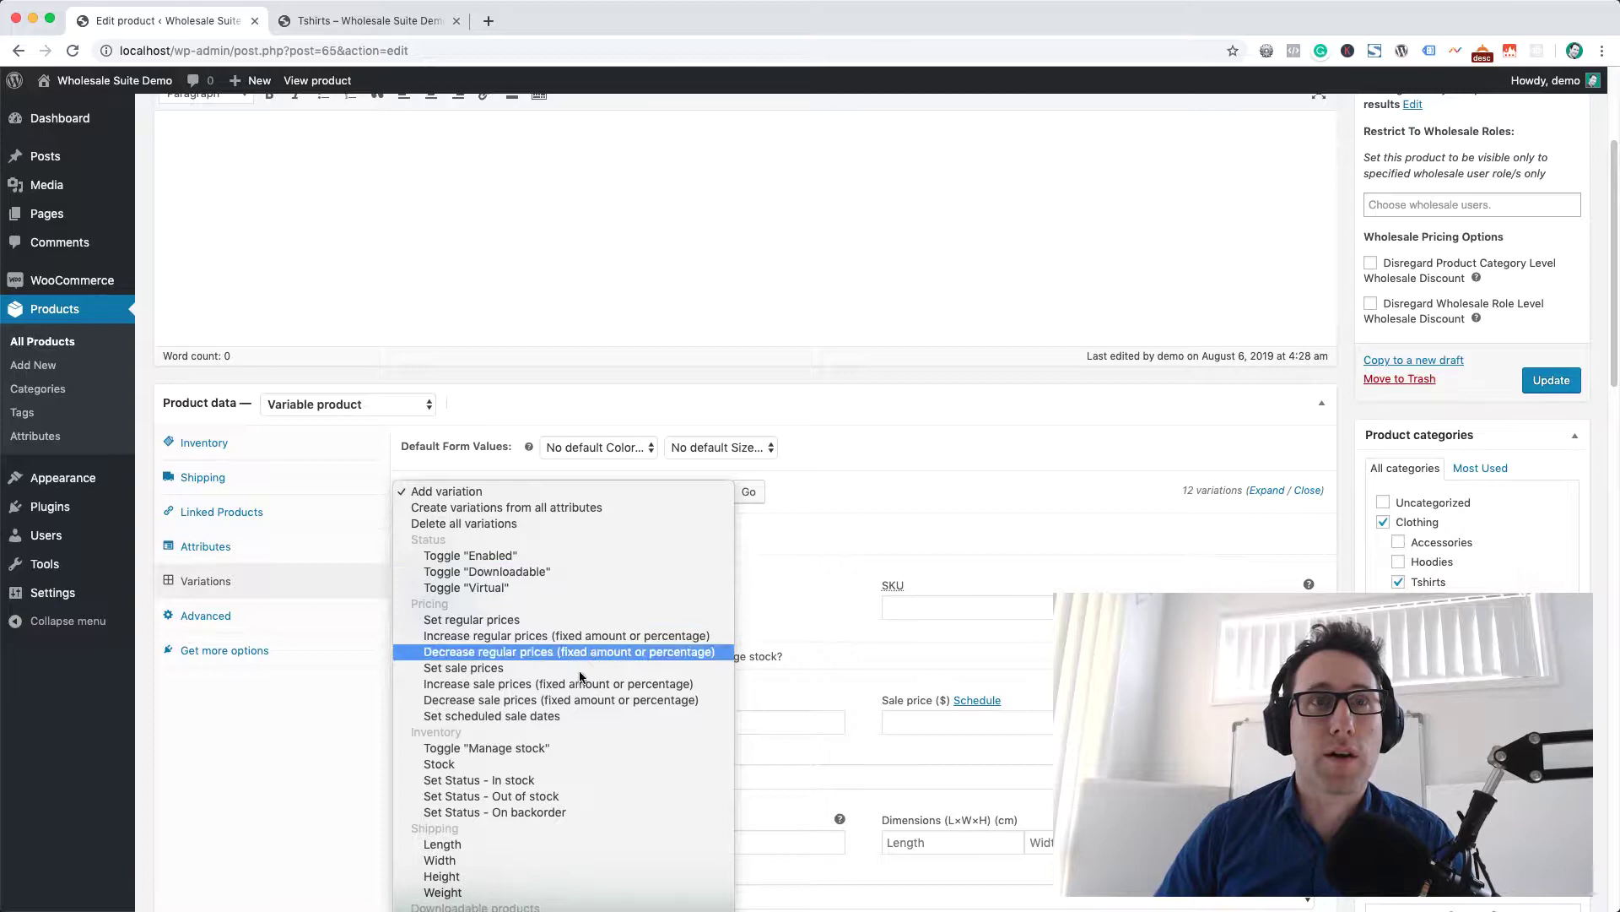
pyautogui.click(347, 730)
pyautogui.scroll(-5, 355, 675)
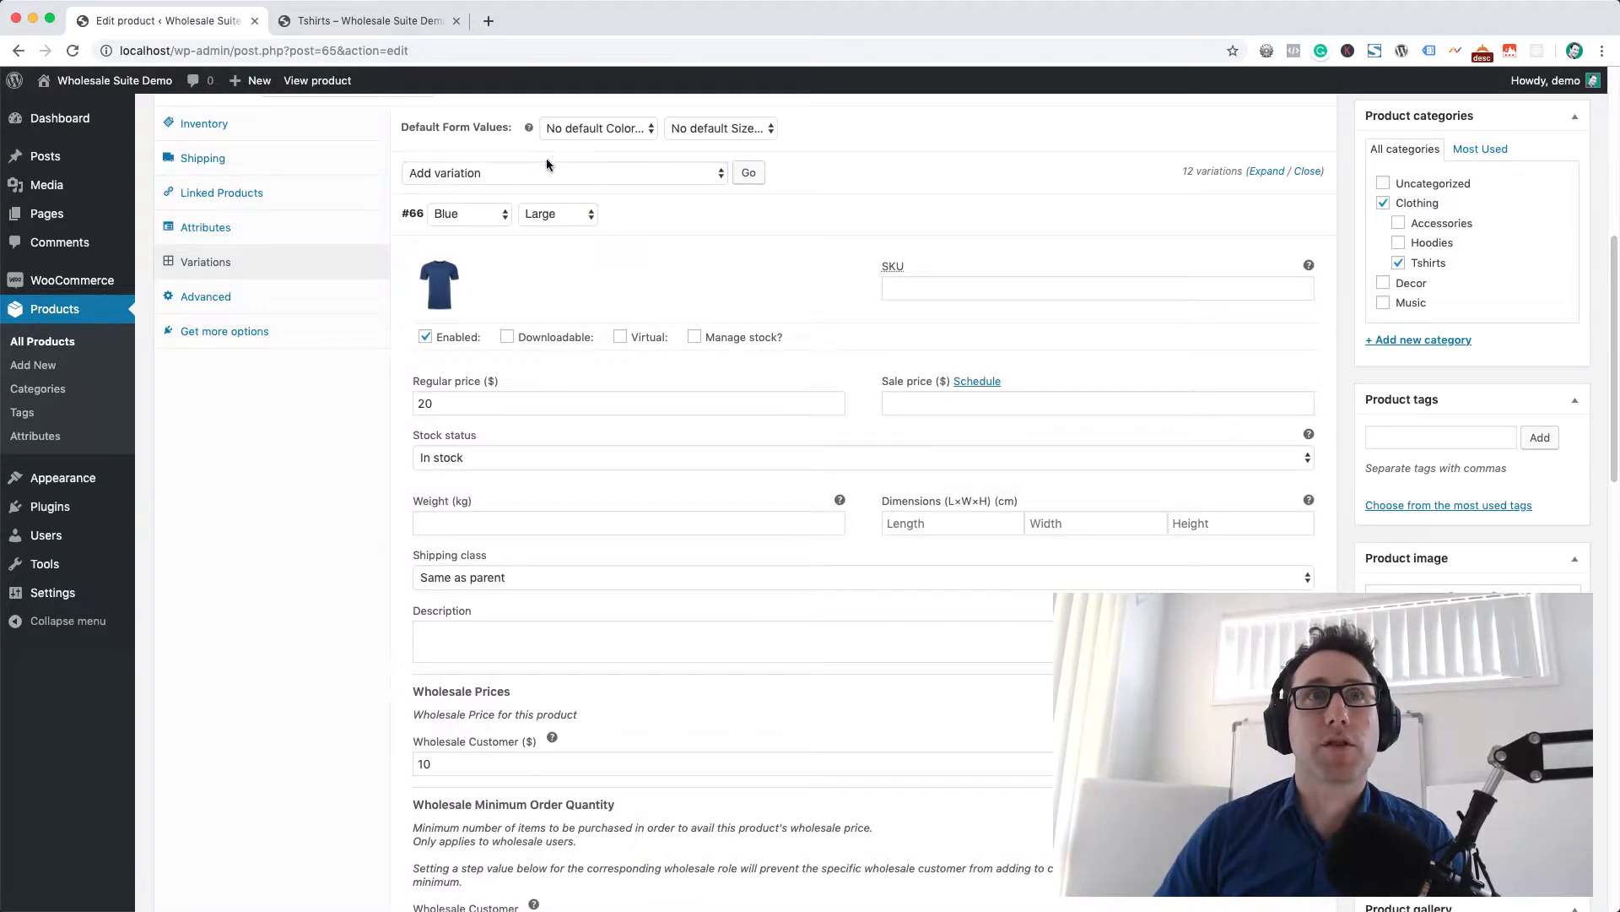
pyautogui.click(553, 174)
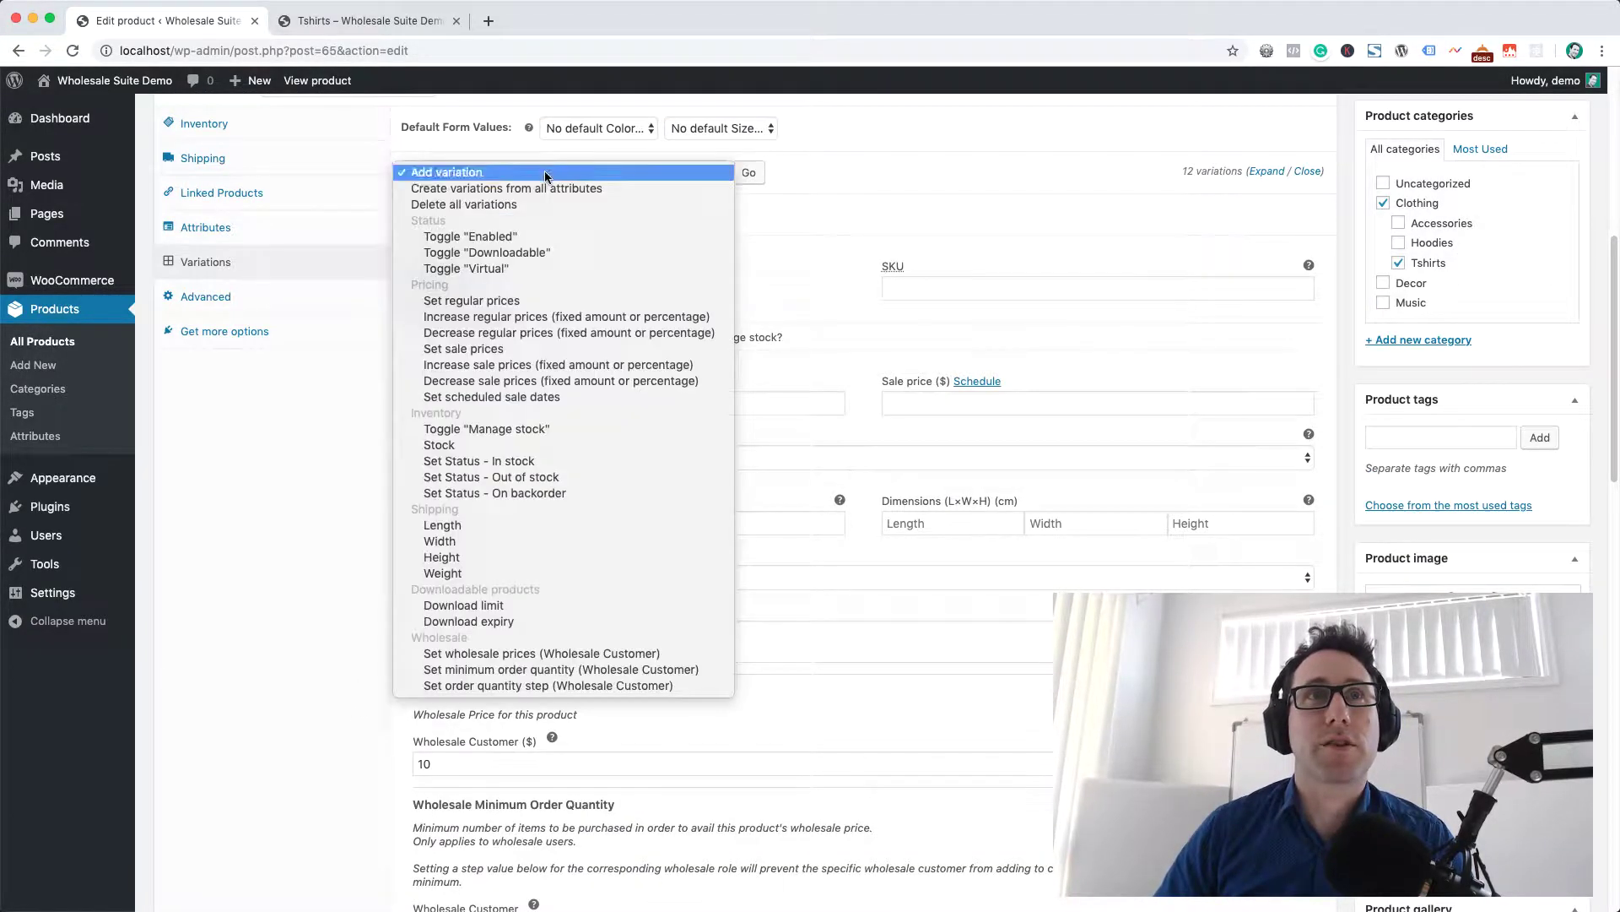
pyautogui.click(529, 654)
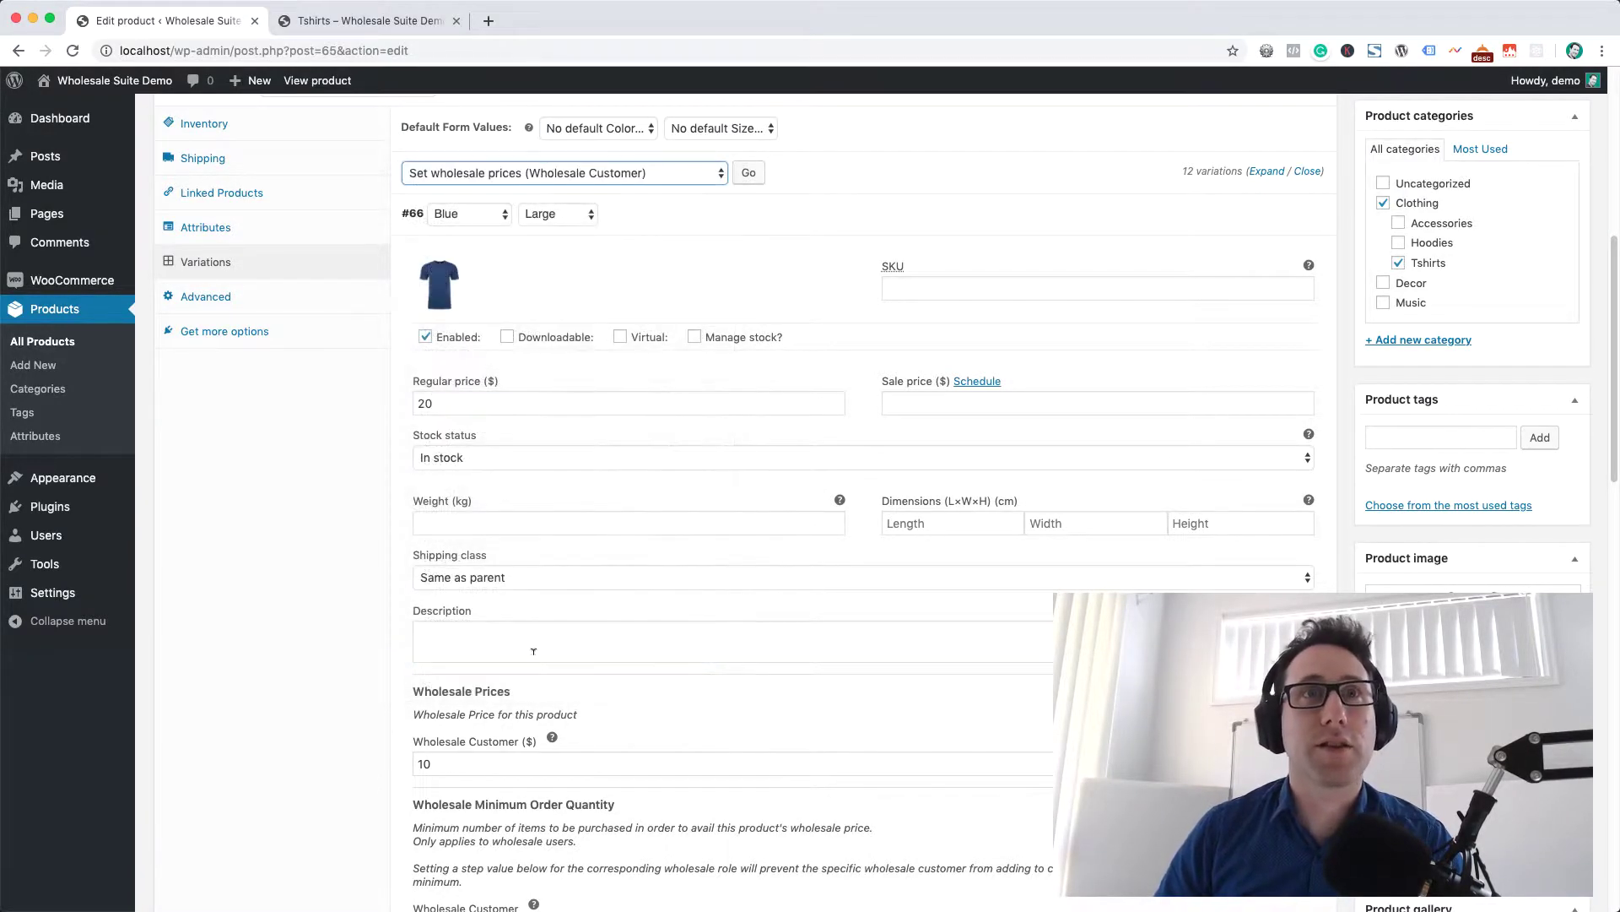
pyautogui.click(750, 174)
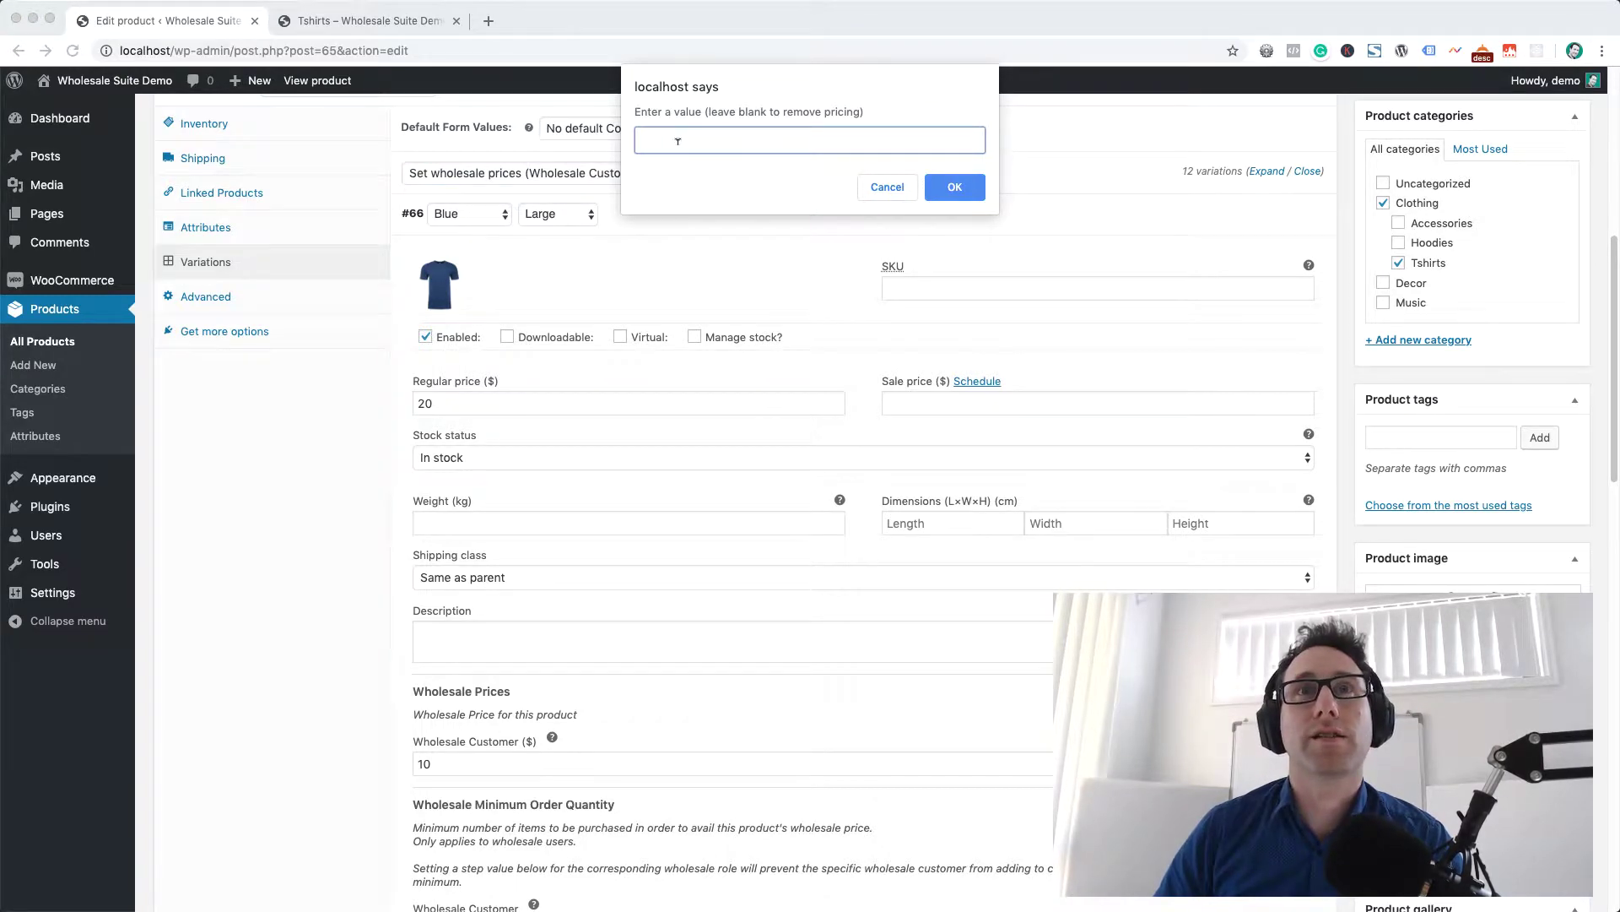
pyautogui.write('10')
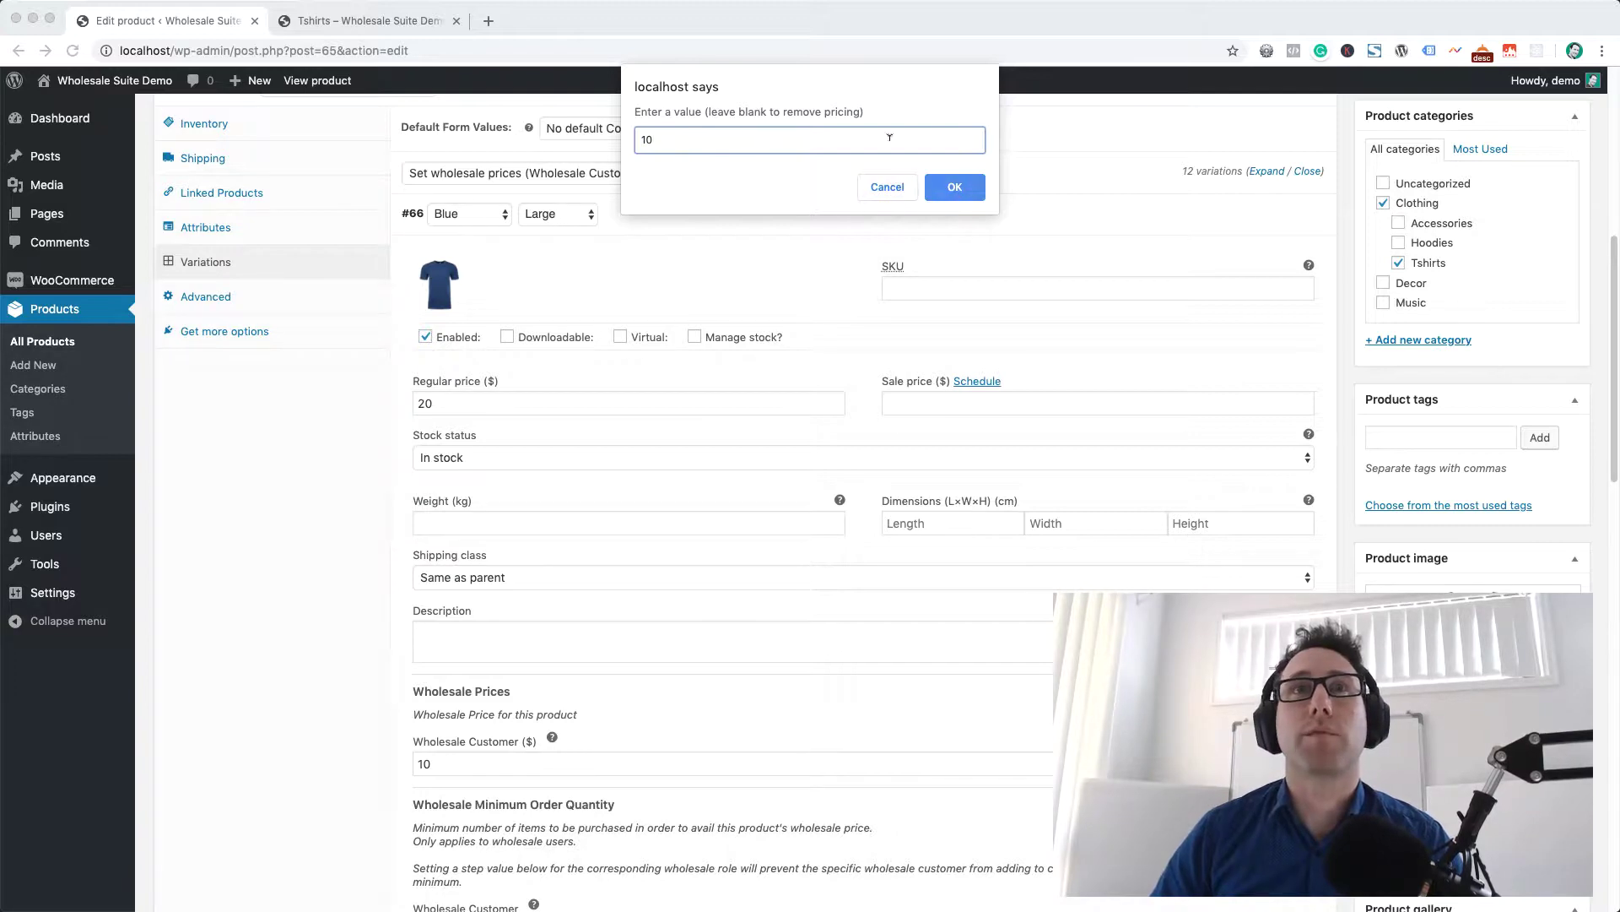
pyautogui.click(943, 187)
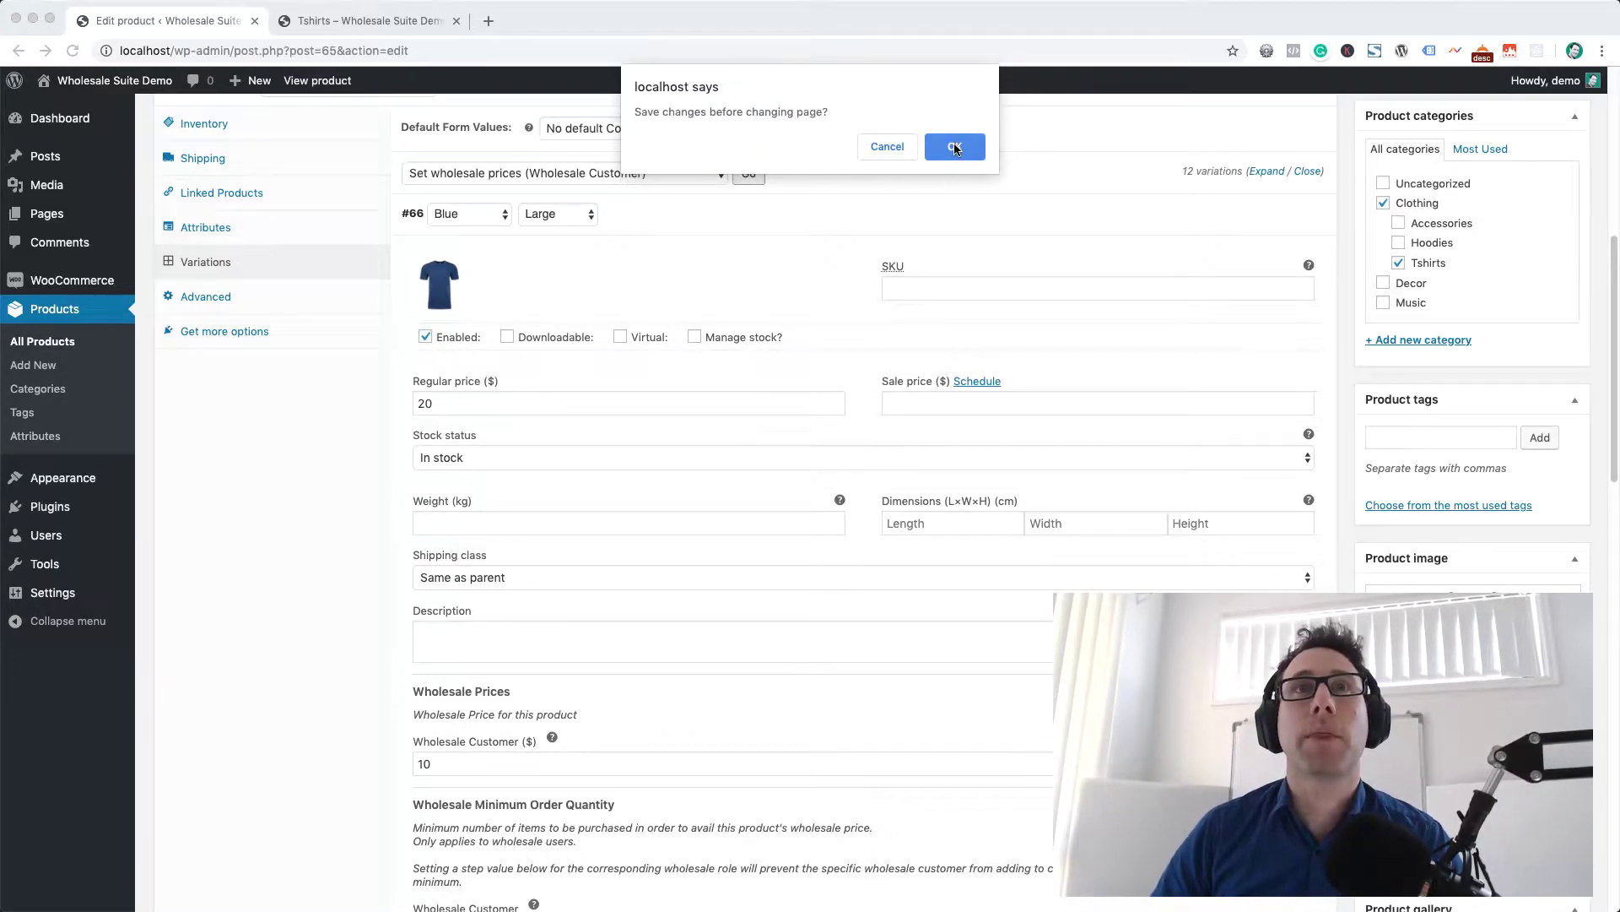
pyautogui.click(956, 148)
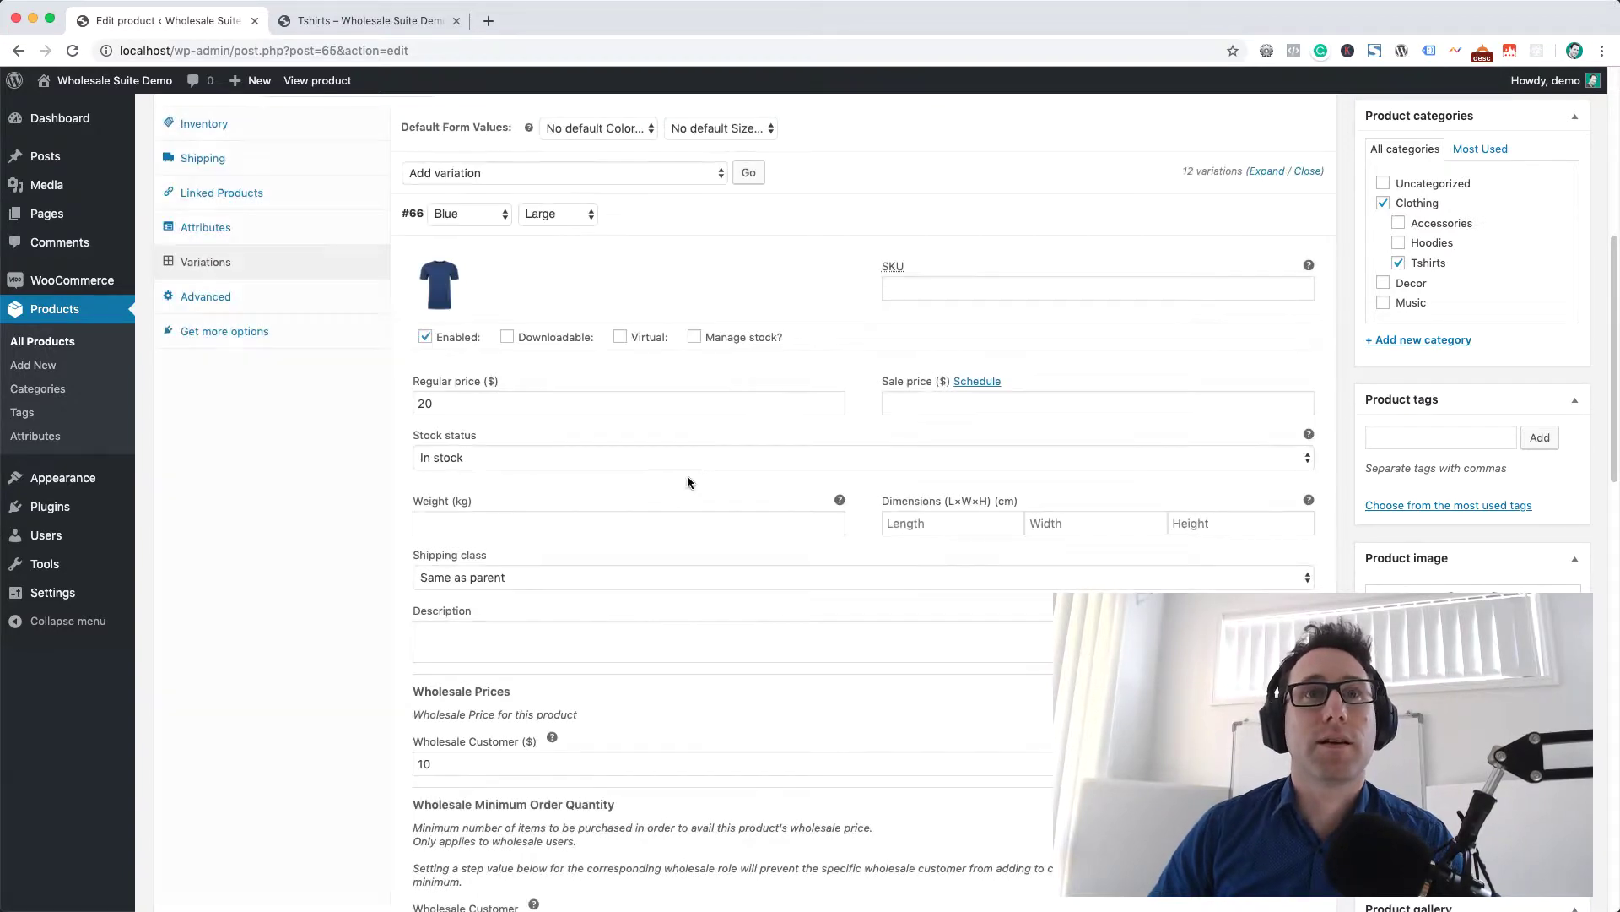
# Expand all variations to check that each shows a $10 Wholesale Customer price.
pyautogui.scroll(-5, 696, 474)
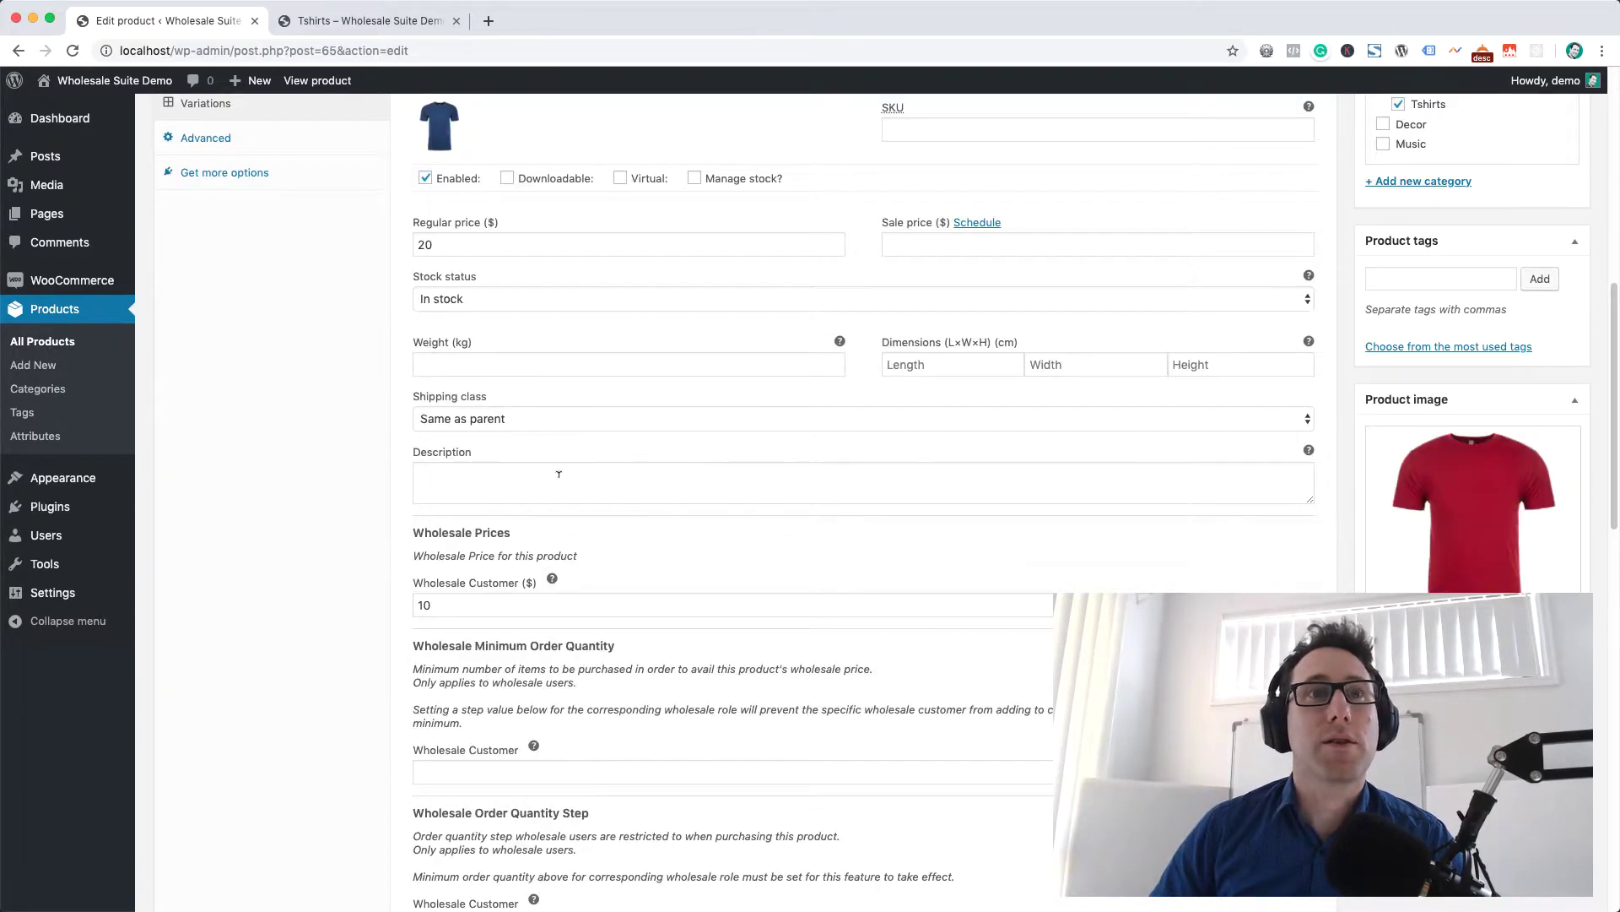
pyautogui.scroll(-10, 698, 513)
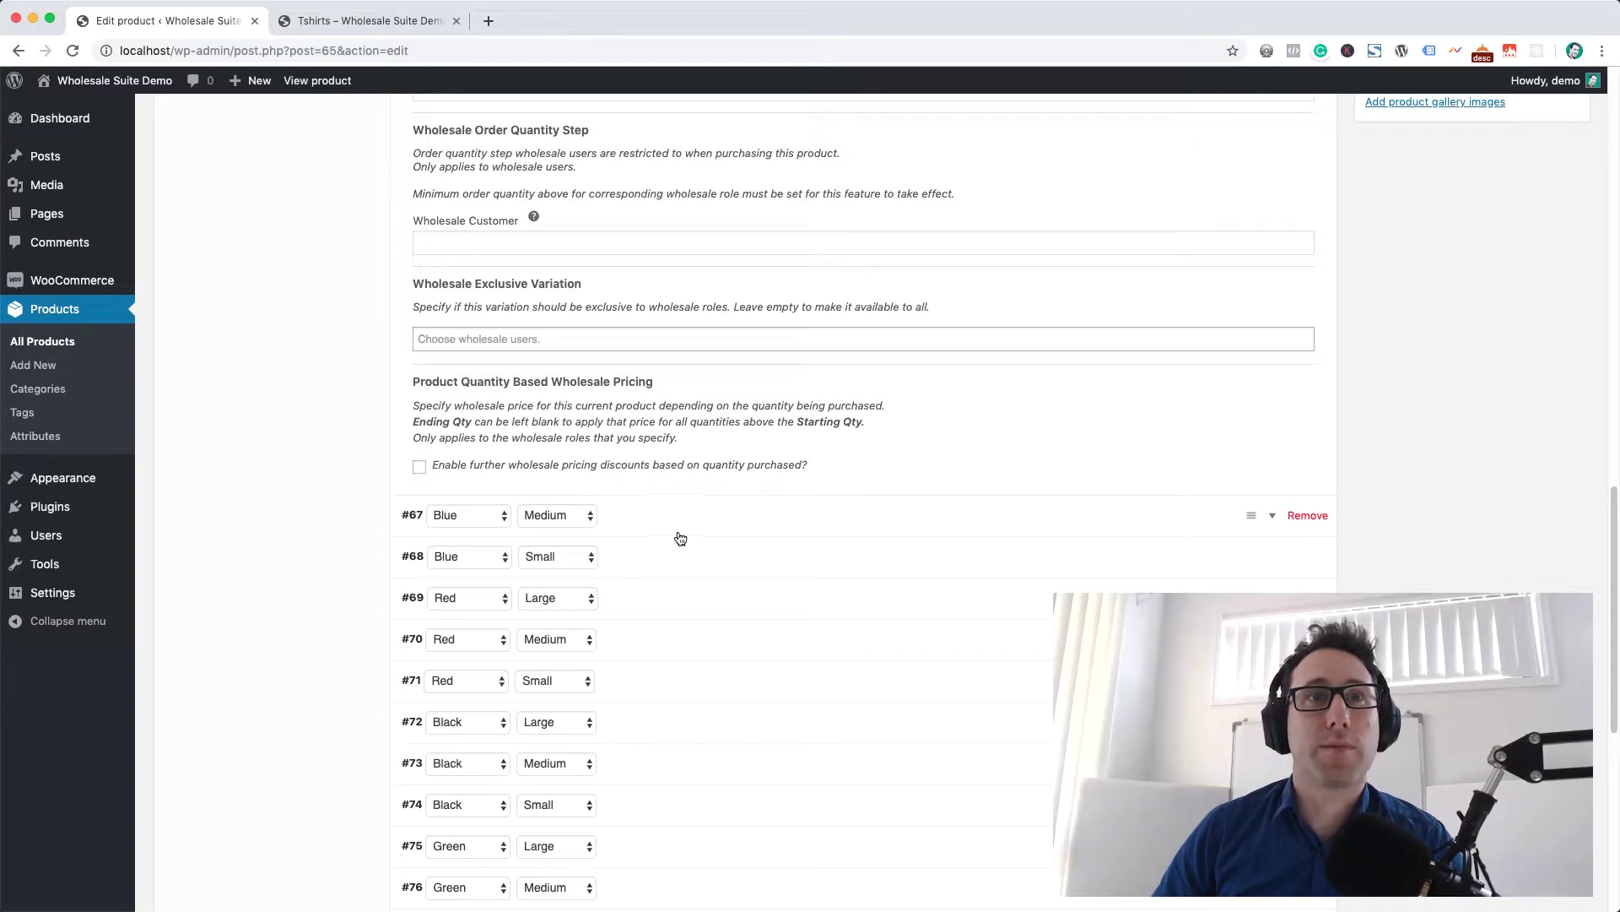
pyautogui.scroll(-10, 676, 535)
pyautogui.scroll(10, 652, 435)
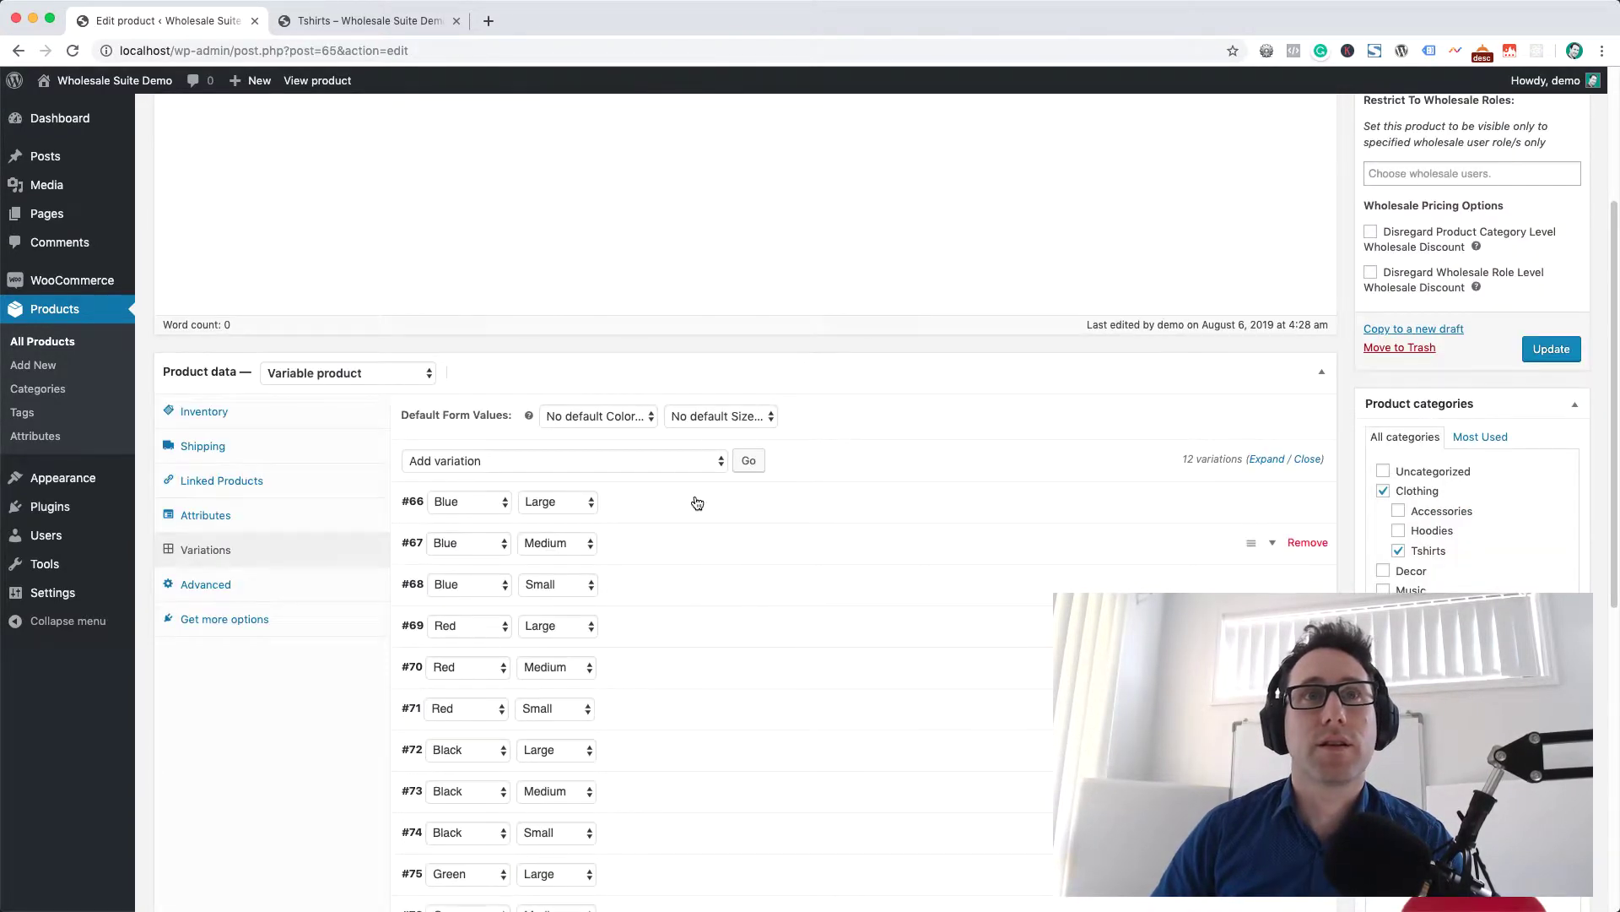
pyautogui.click(697, 549)
pyautogui.click(698, 501)
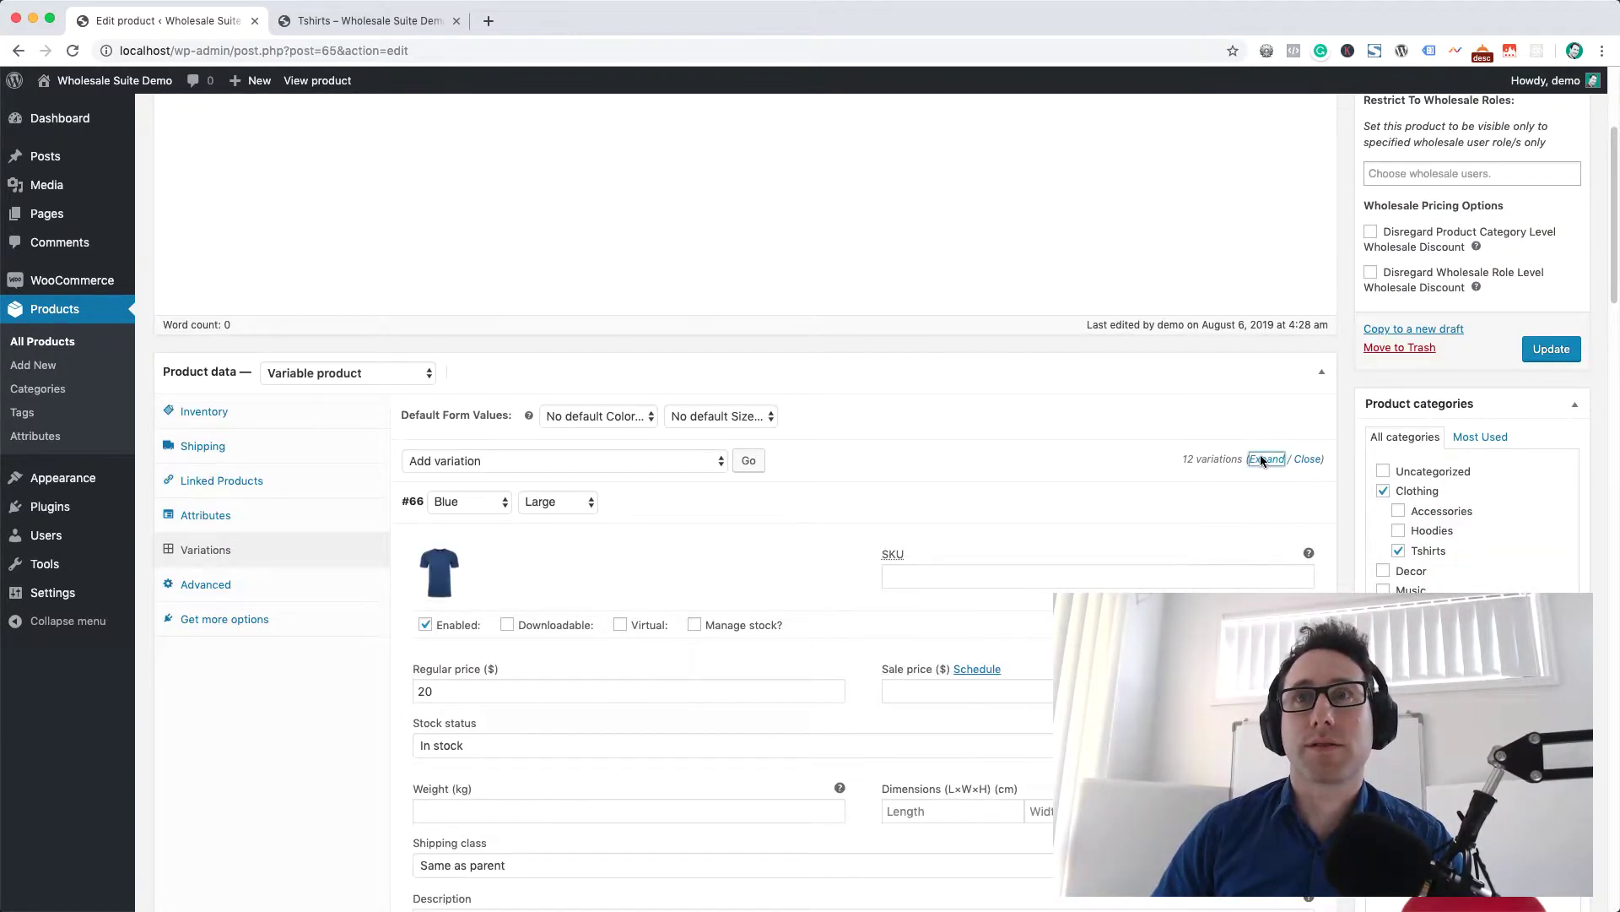
pyautogui.scroll(-8, 699, 490)
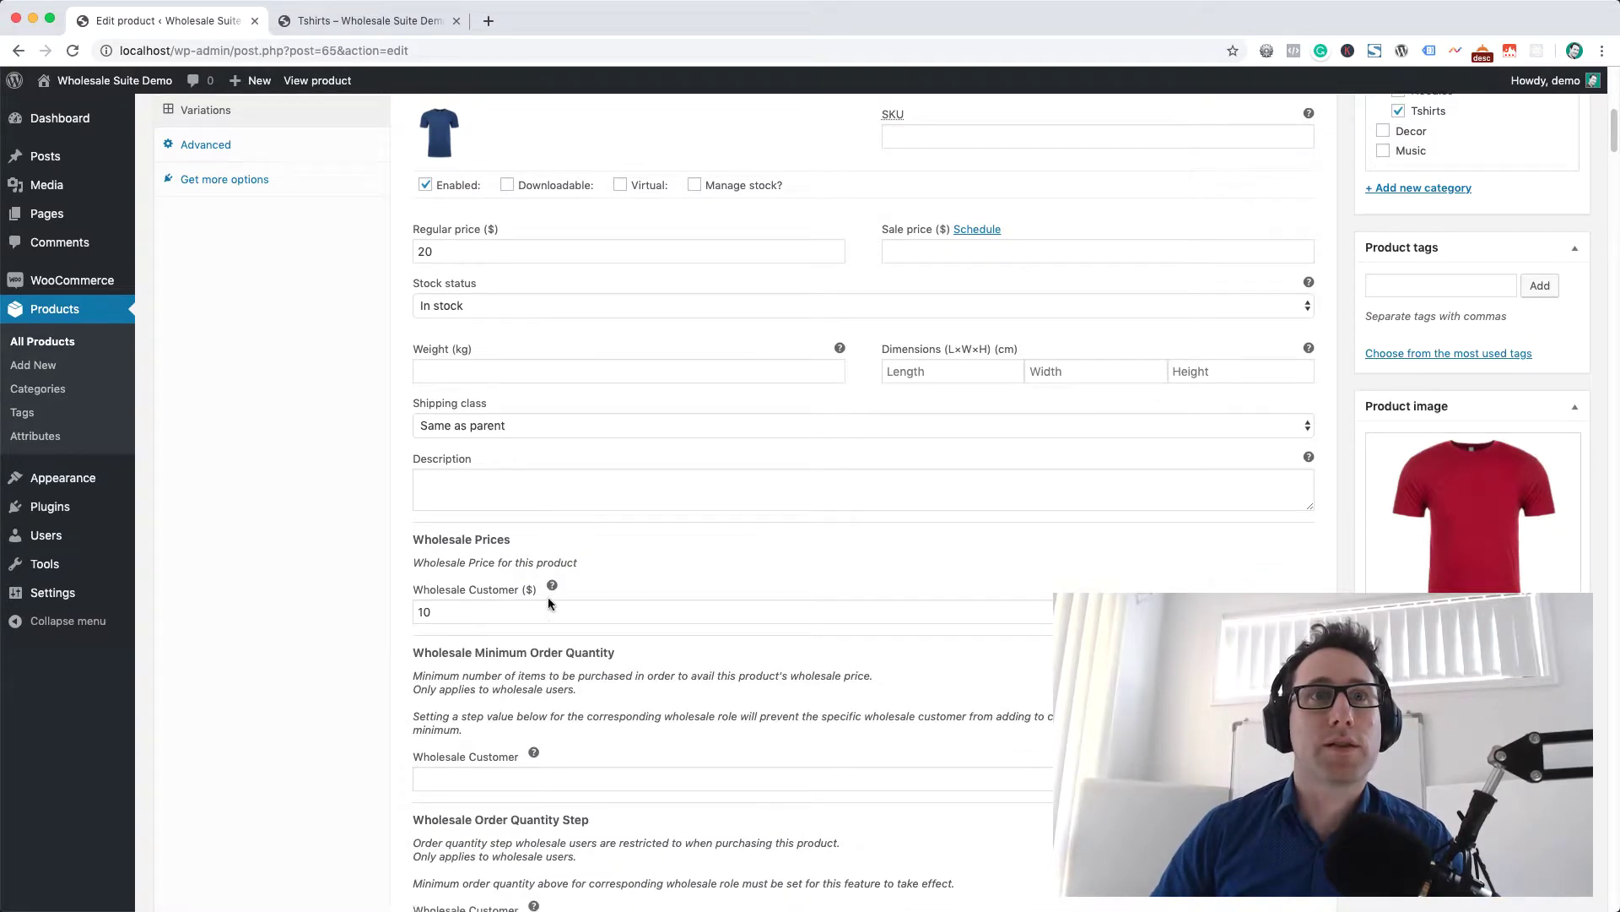
pyautogui.scroll(-10, 518, 595)
pyautogui.scroll(-3, 517, 600)
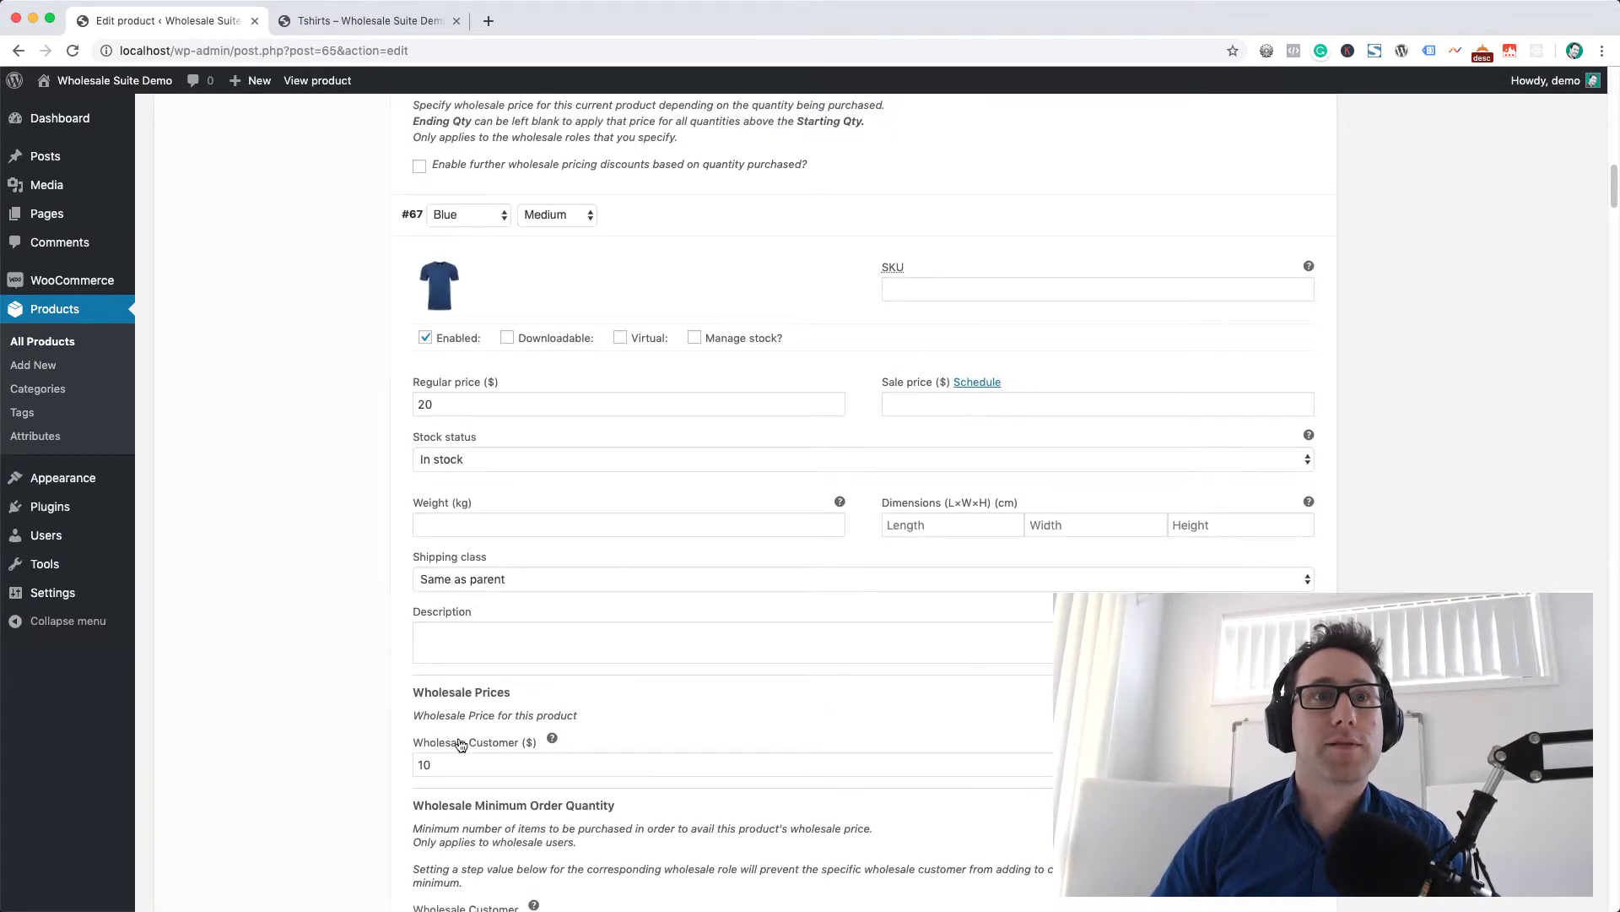
pyautogui.scroll(-9, 488, 639)
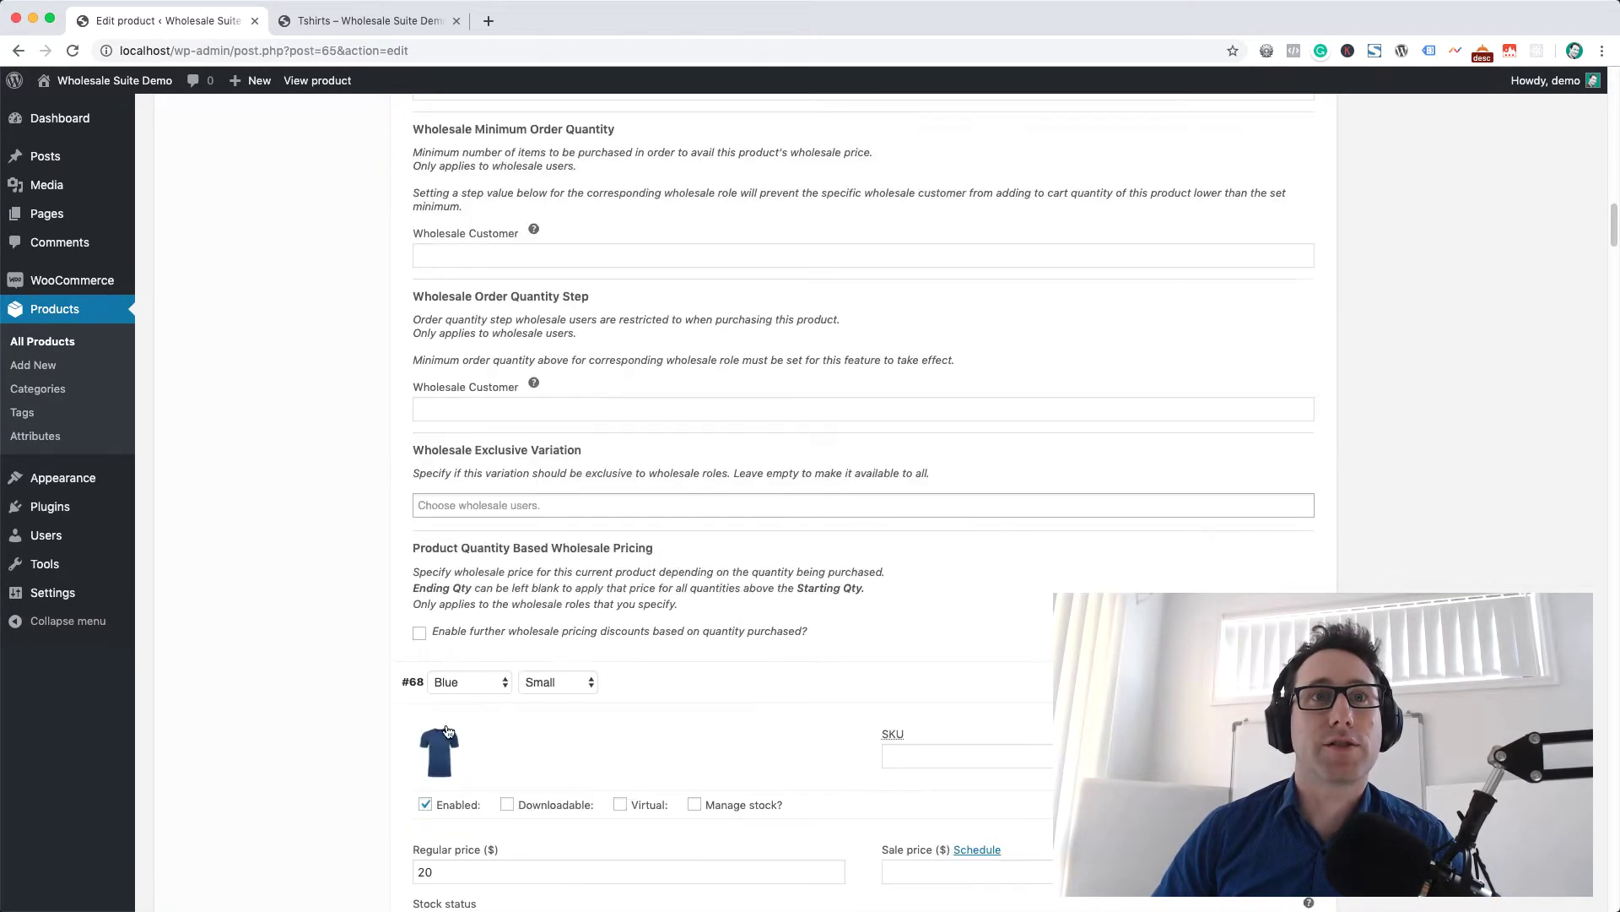
pyautogui.scroll(-6, 416, 746)
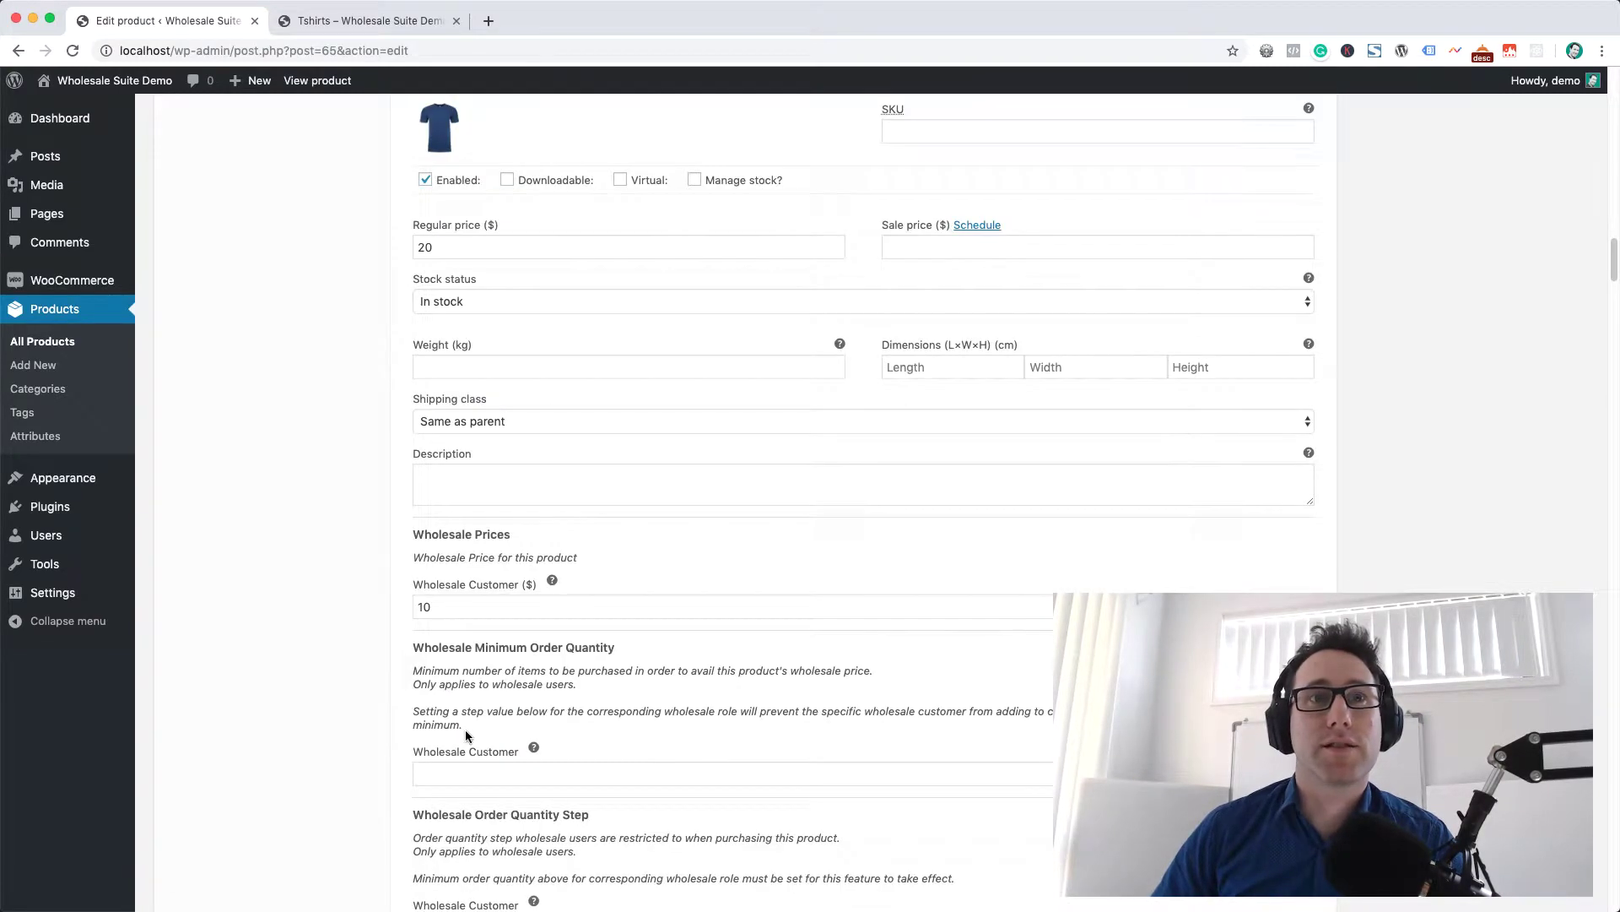
pyautogui.scroll(20, 1512, 363)
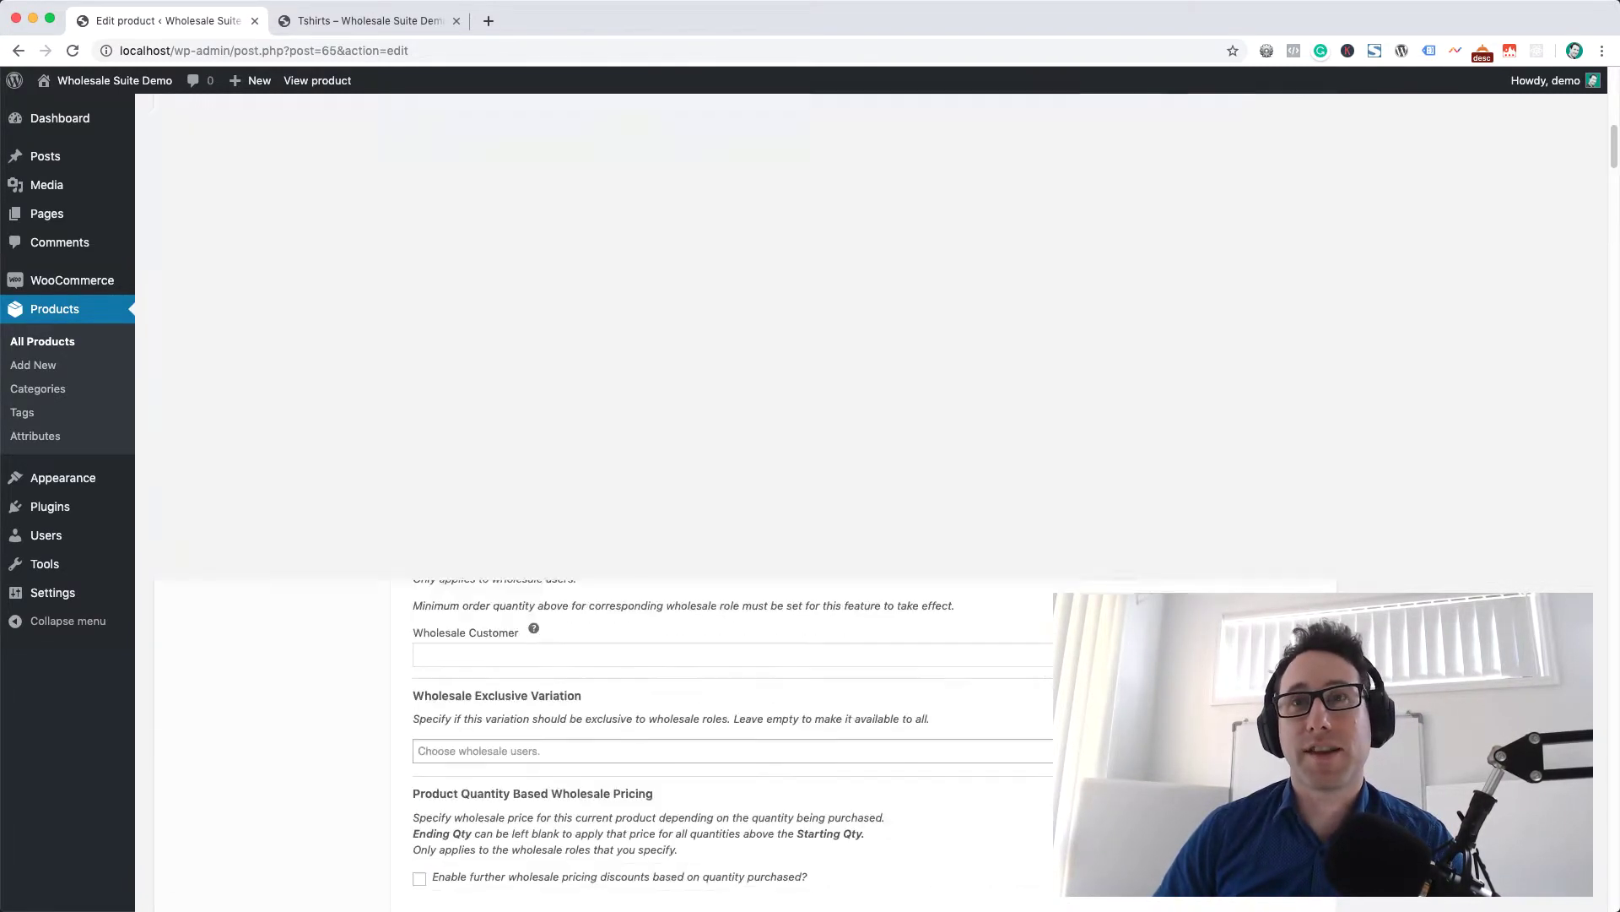
# Update the Standard T-Shirt product and bring up the wholesale customer's storefront window.
pyautogui.click(1550, 286)
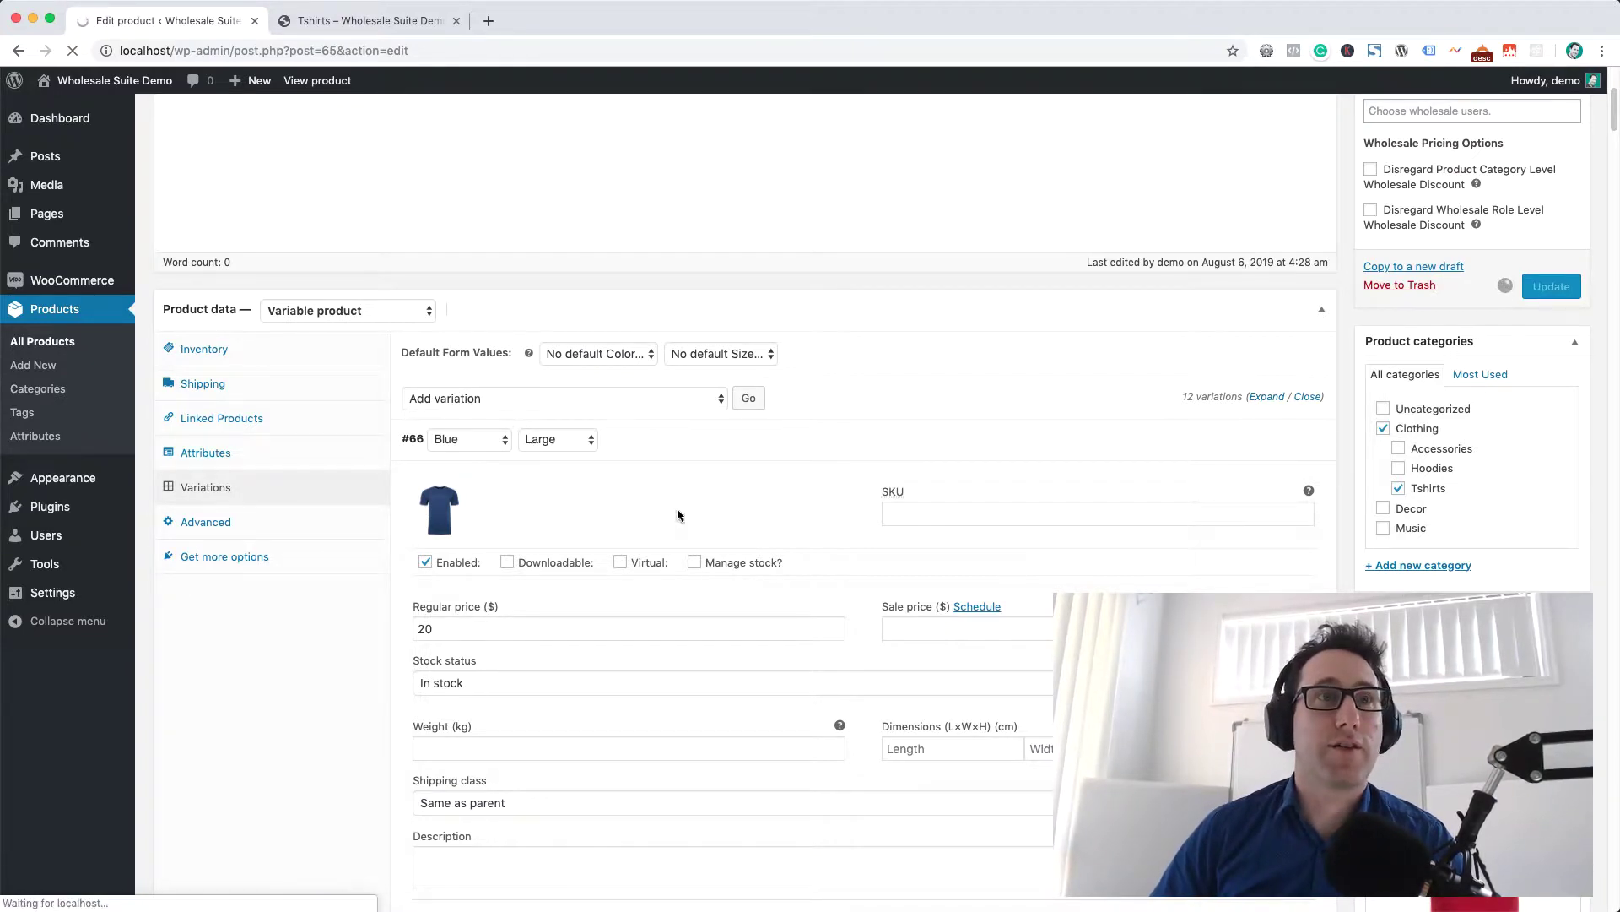
pyautogui.scroll(4, 549, 335)
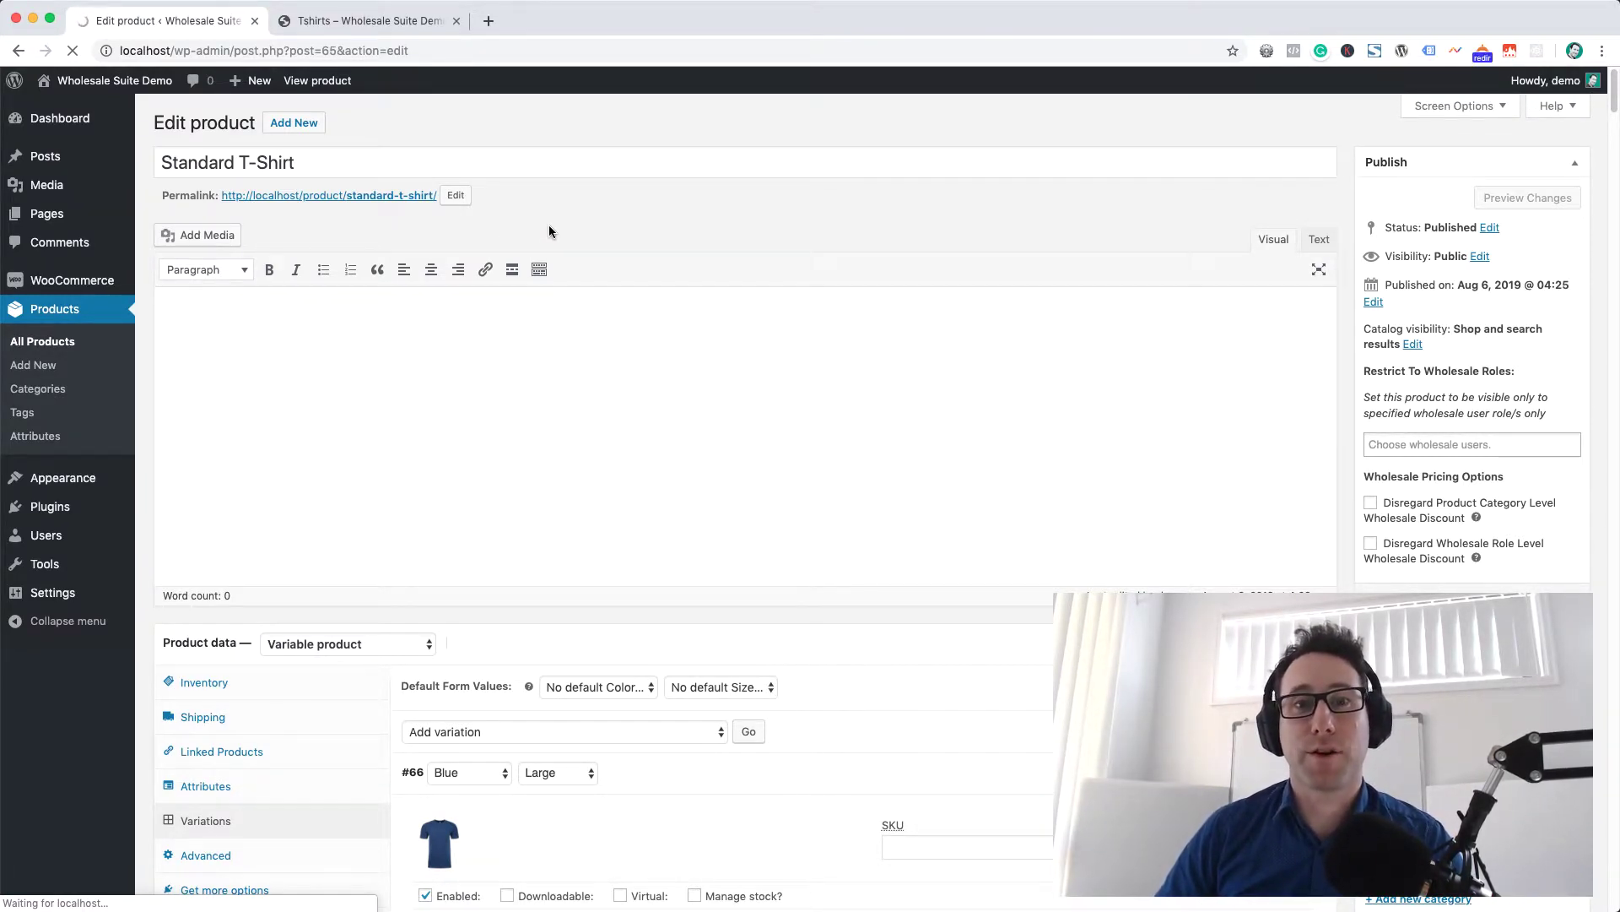
pyautogui.press('super+grave')
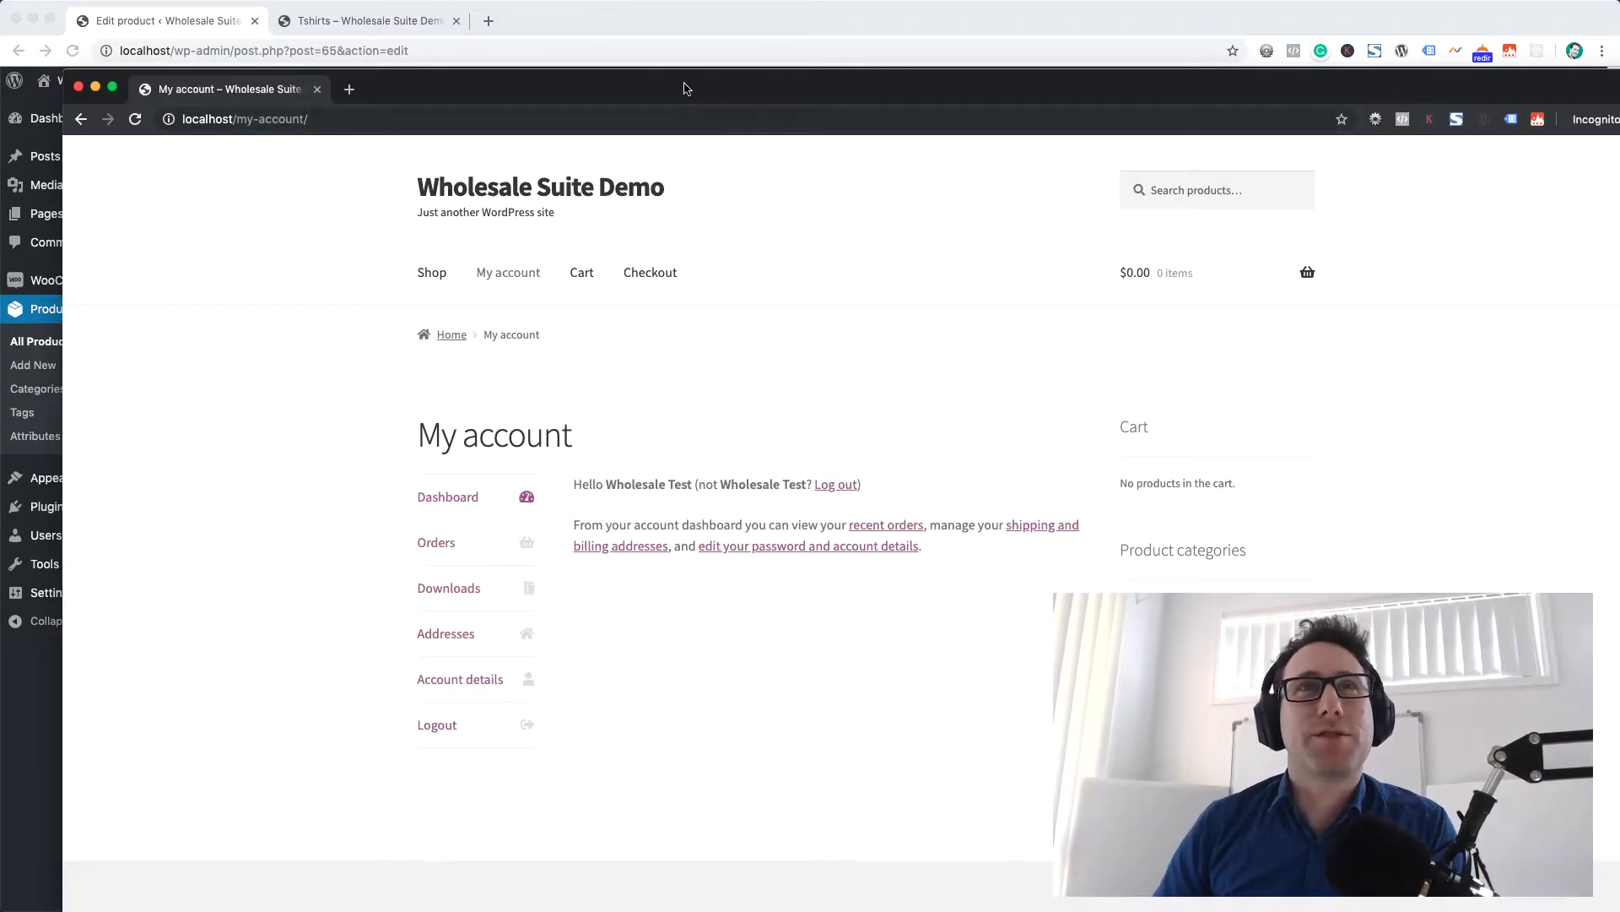
# Reposition the storefront window and highlight the logged-in wholesale account name.
pyautogui.moveTo(697, 89); pyautogui.dragTo(679, 46)
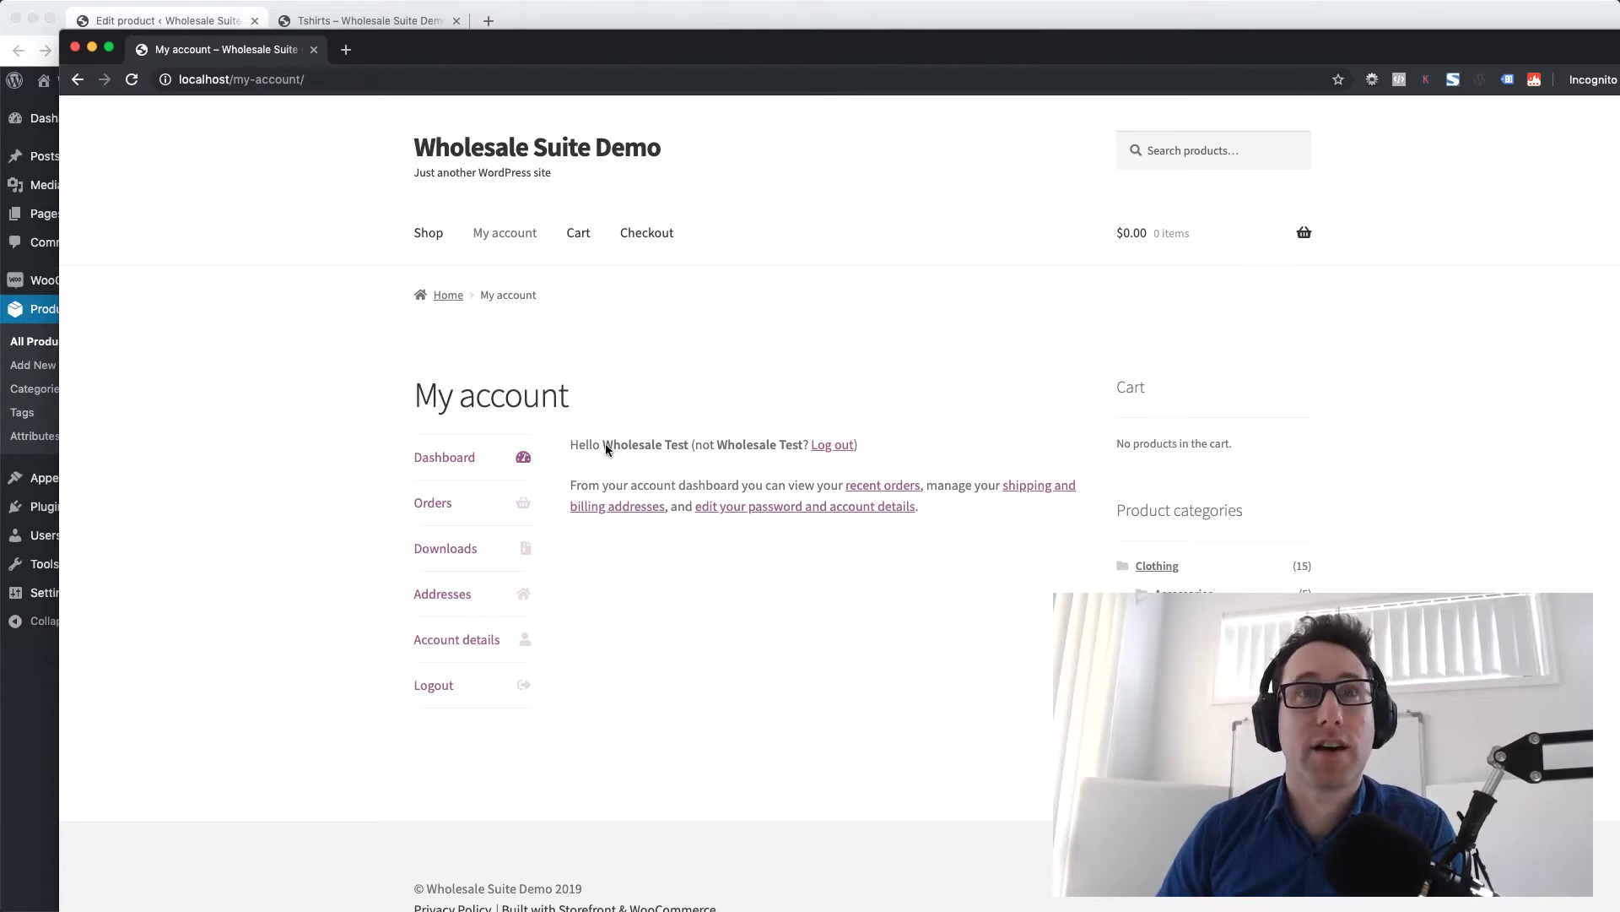
pyautogui.moveTo(605, 445); pyautogui.dragTo(857, 445)
pyautogui.click(687, 445)
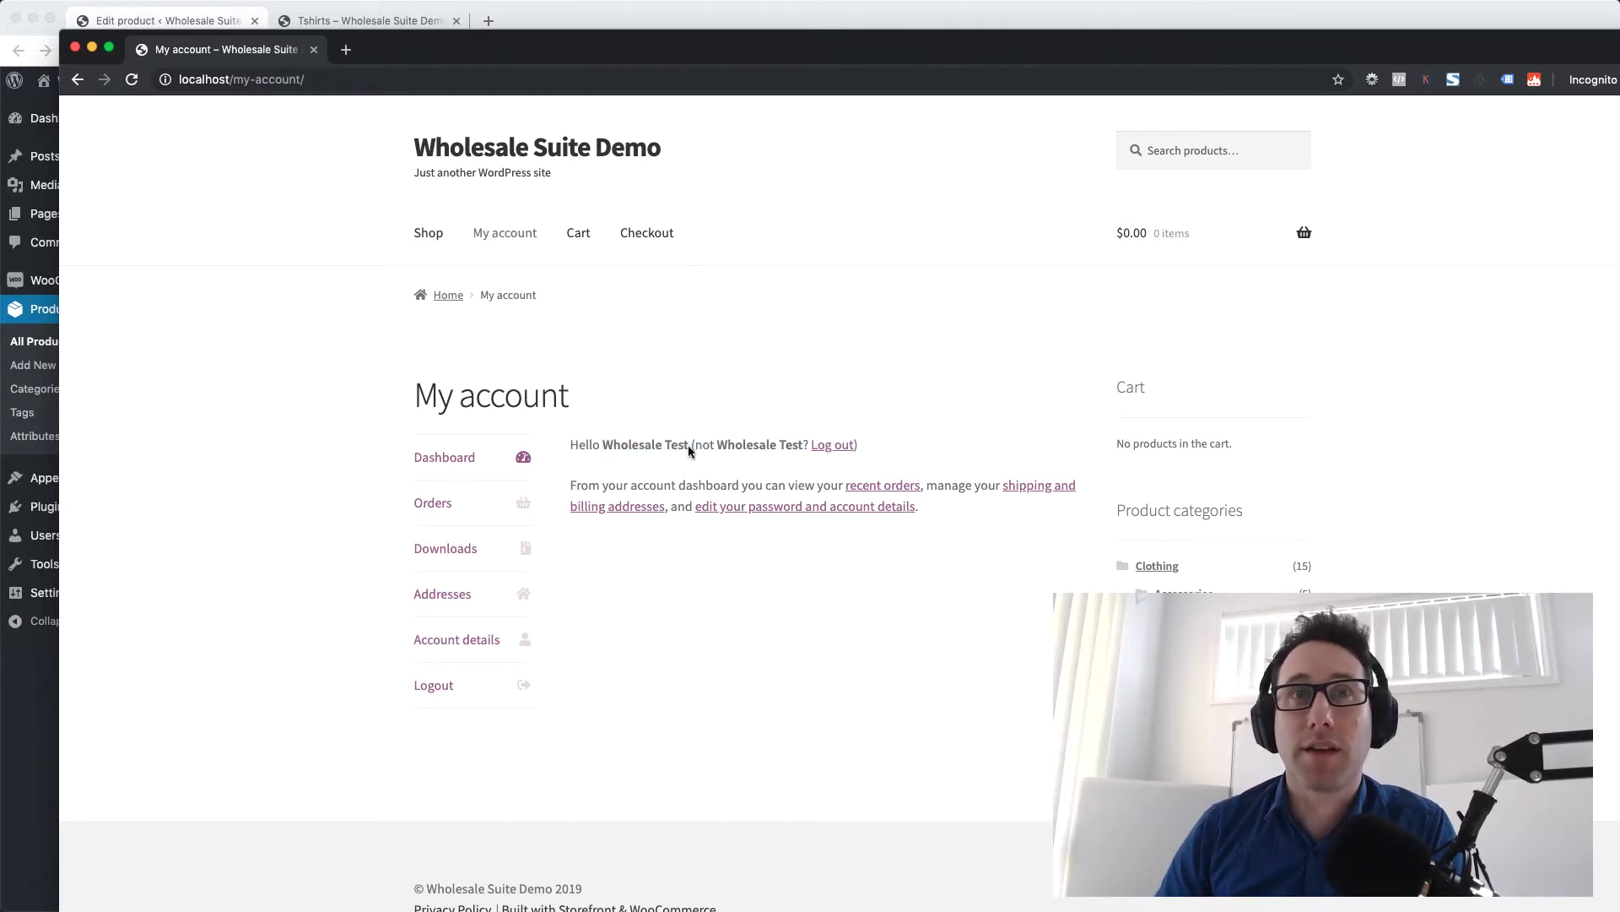
pyautogui.moveTo(647, 443); pyautogui.dragTo(611, 444)
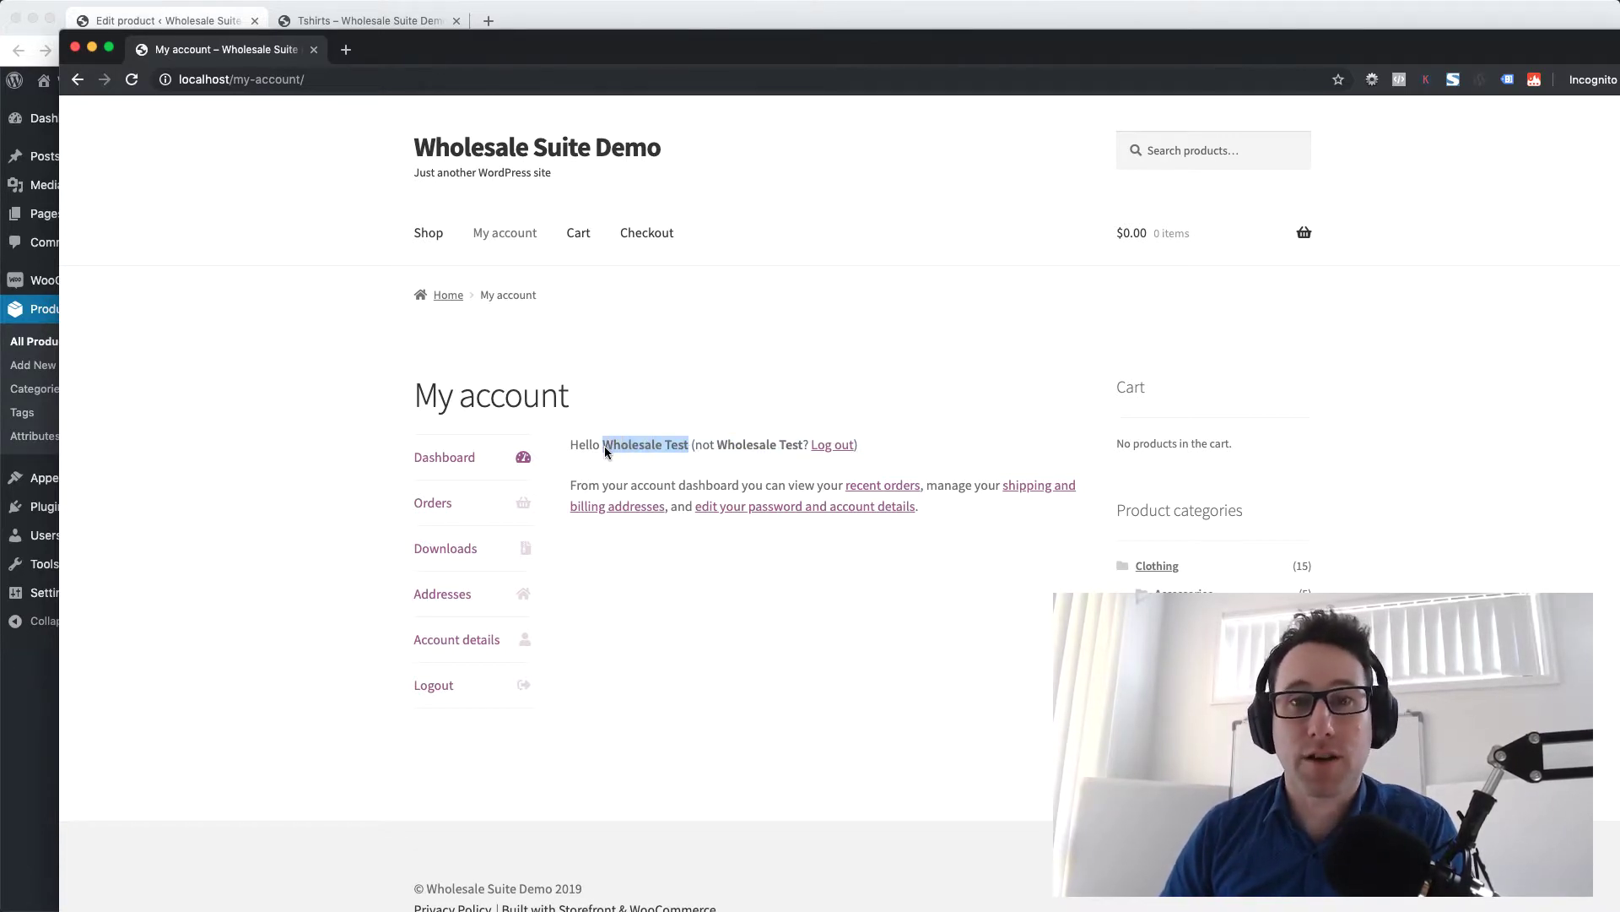
pyautogui.click(583, 448)
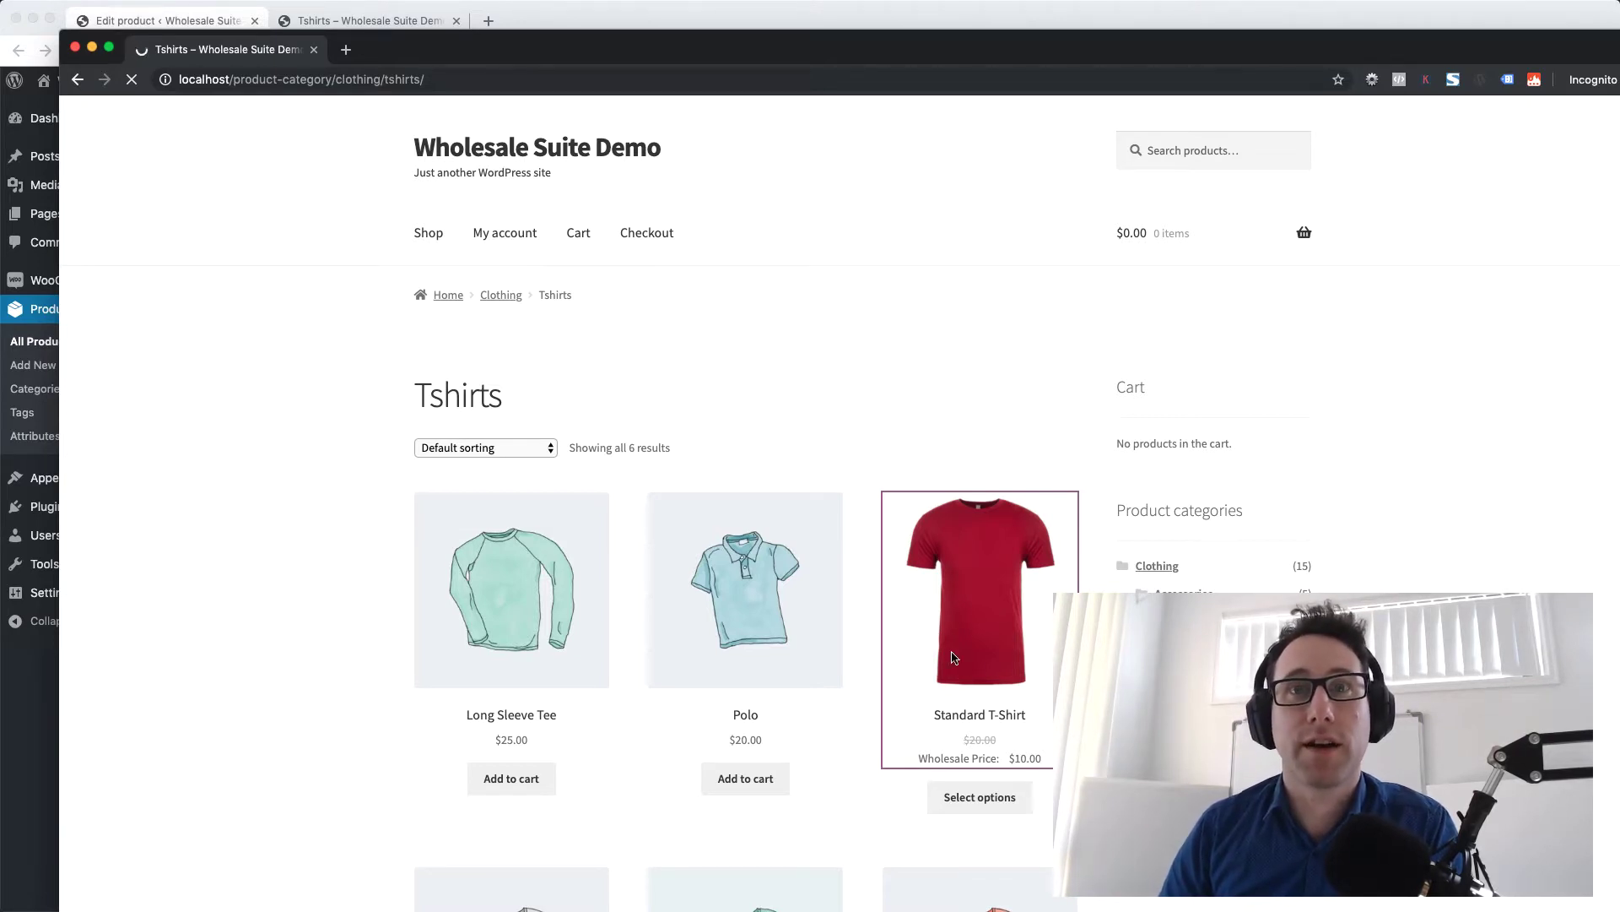
# Open the Standard T-Shirt product page and choose Blue color and Medium size.
pyautogui.click(995, 798)
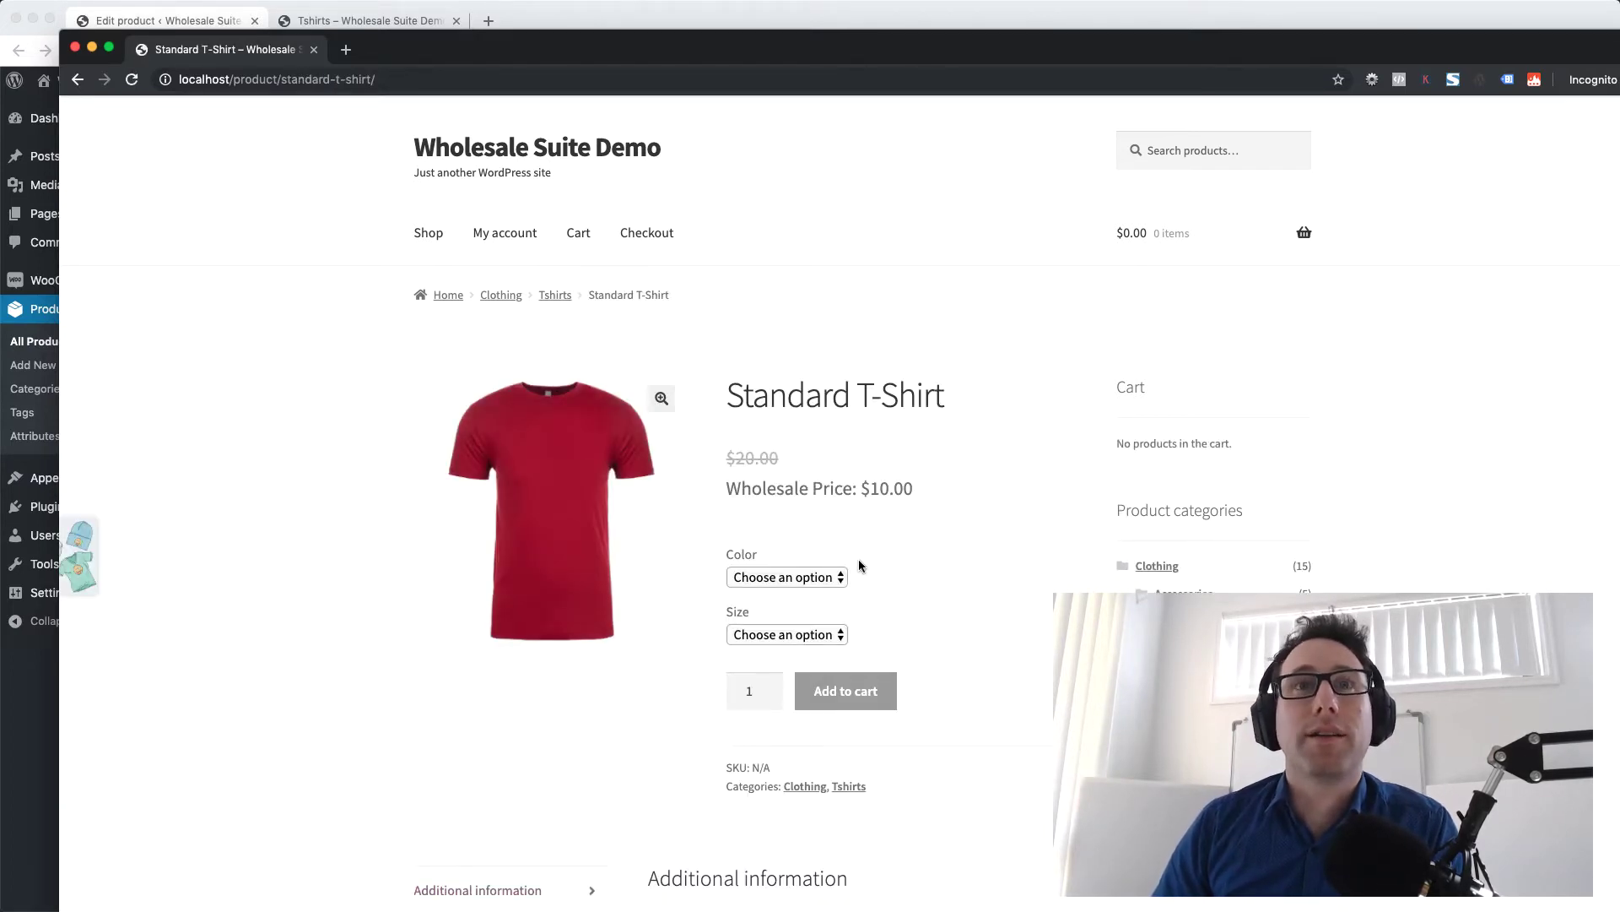
pyautogui.click(832, 576)
pyautogui.press('Escape')
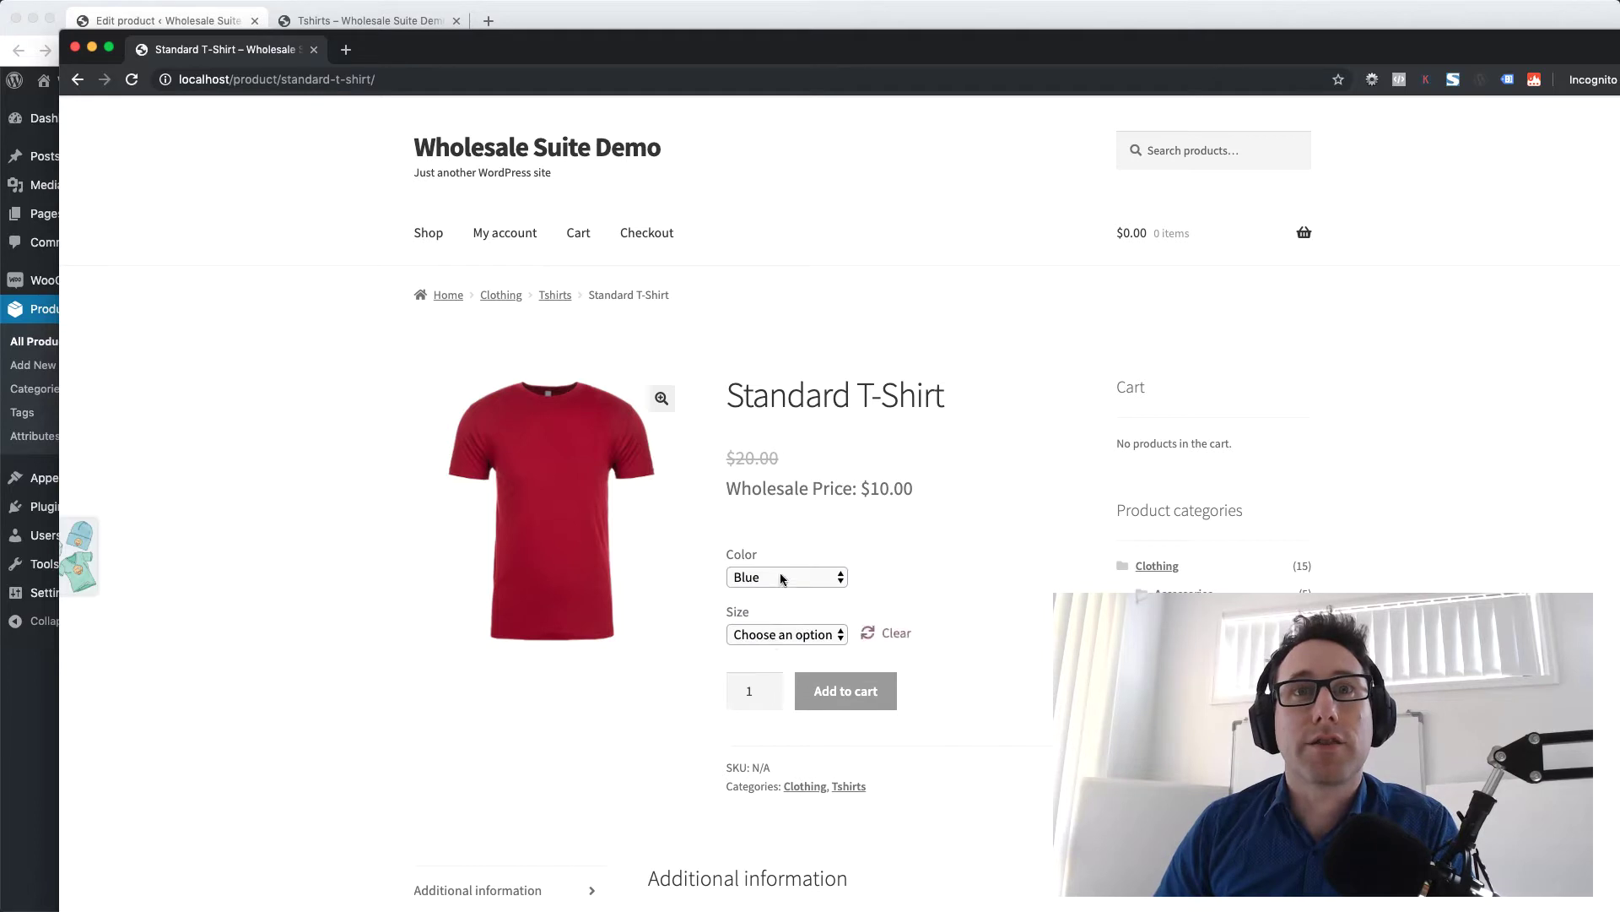
pyautogui.click(786, 634)
pyautogui.click(770, 672)
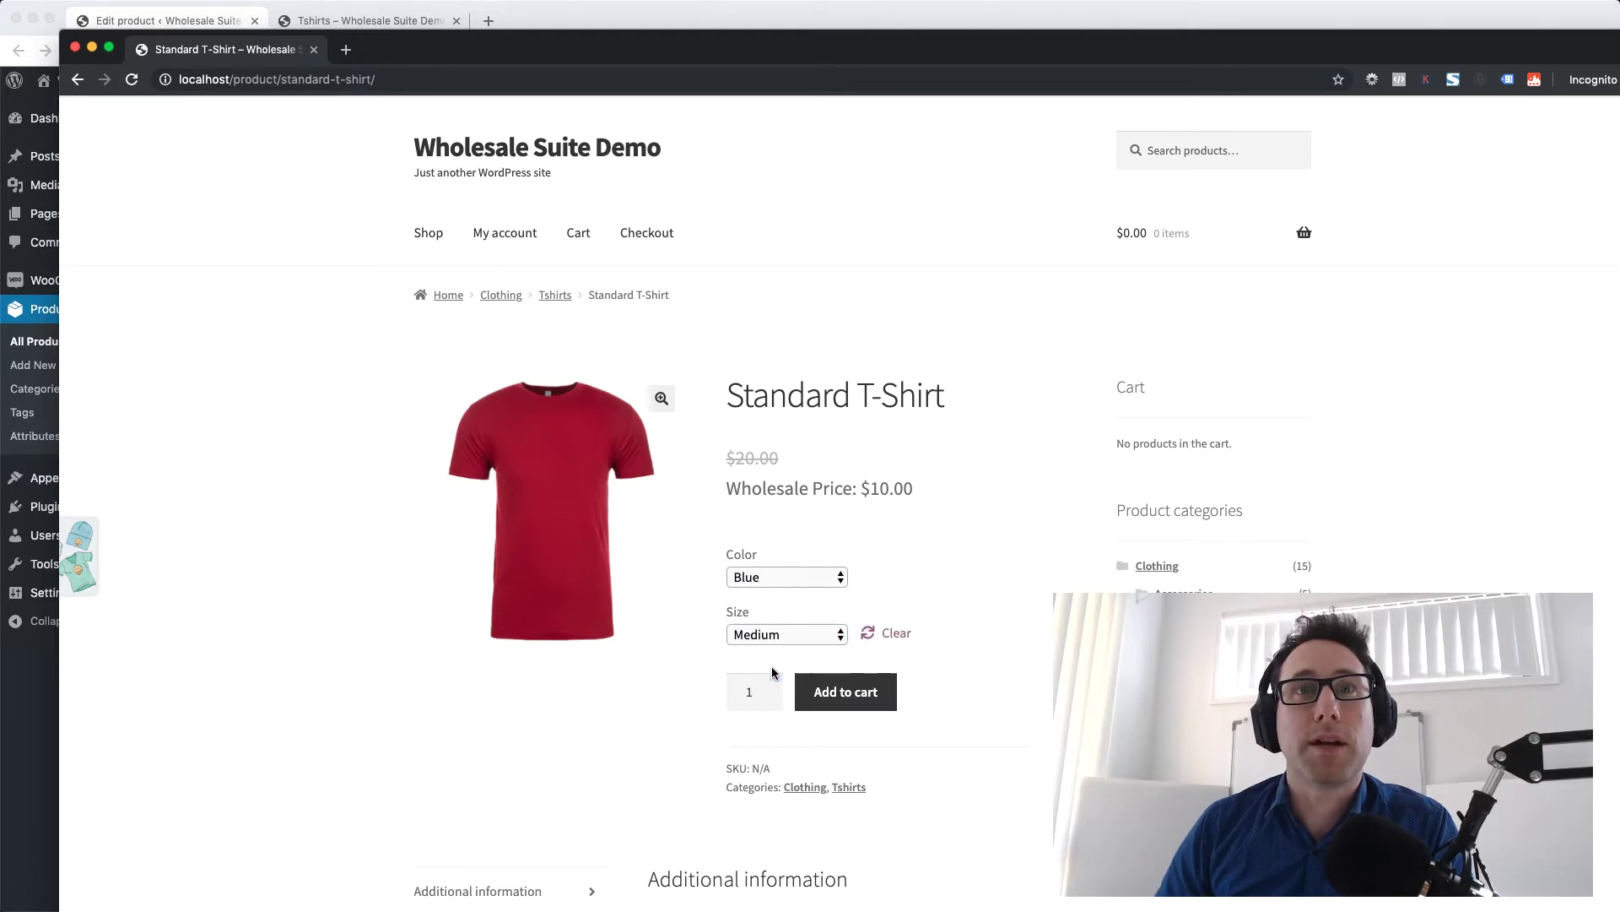
# Highlight the Wholesale Price line showing $10.00.
pyautogui.tripleClick(730, 488)
pyautogui.click(760, 490)
pyautogui.moveTo(914, 490); pyautogui.dragTo(805, 480)
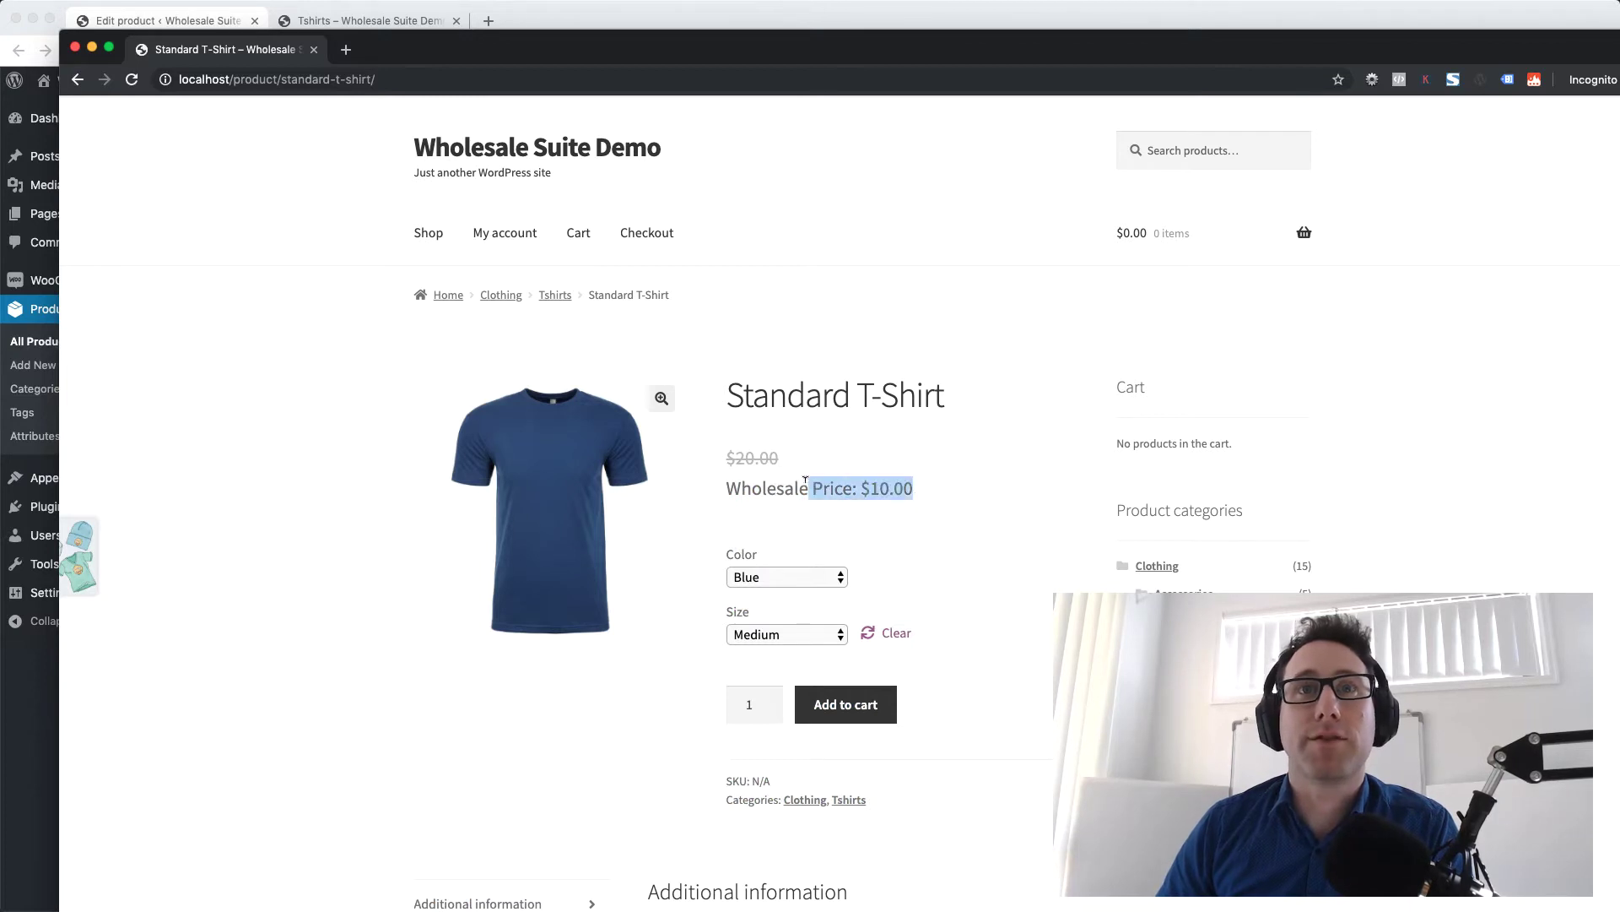
pyautogui.click(848, 475)
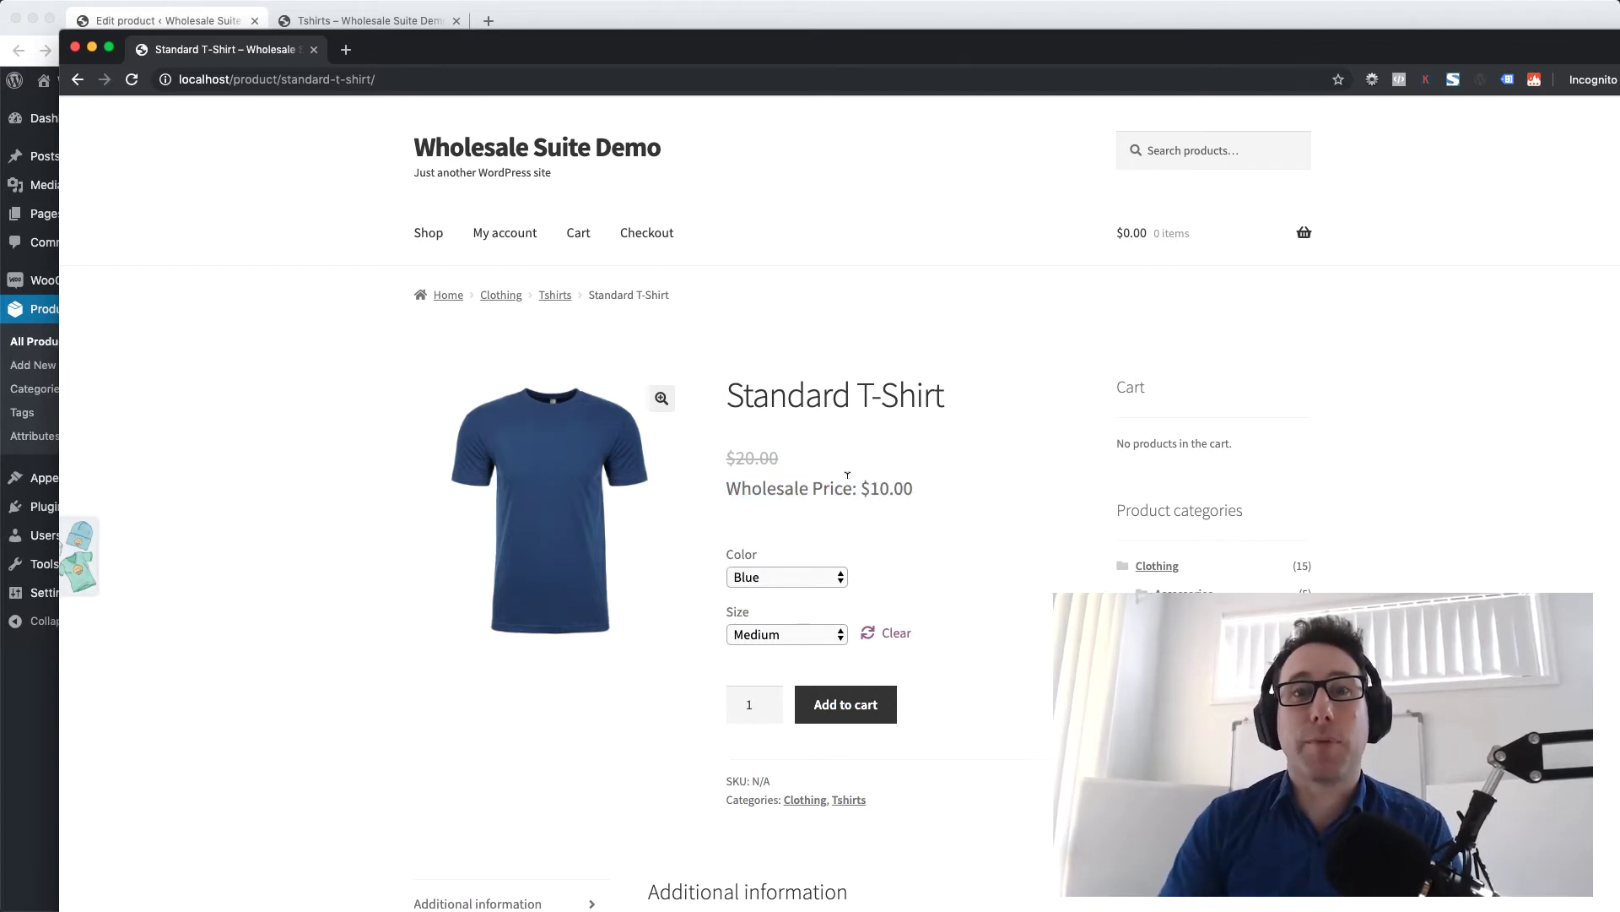